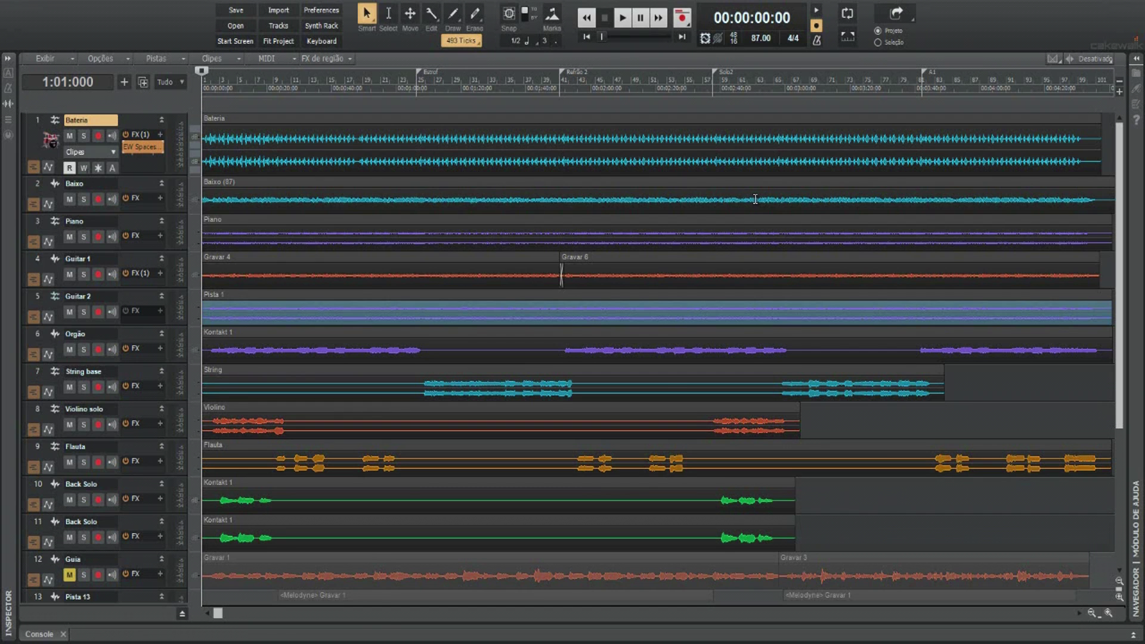
- Open the EW Spaces II reverb on the Bateria track and examine its Input, Pre-Delay, Dry and Wet levels
left_click(148, 148)
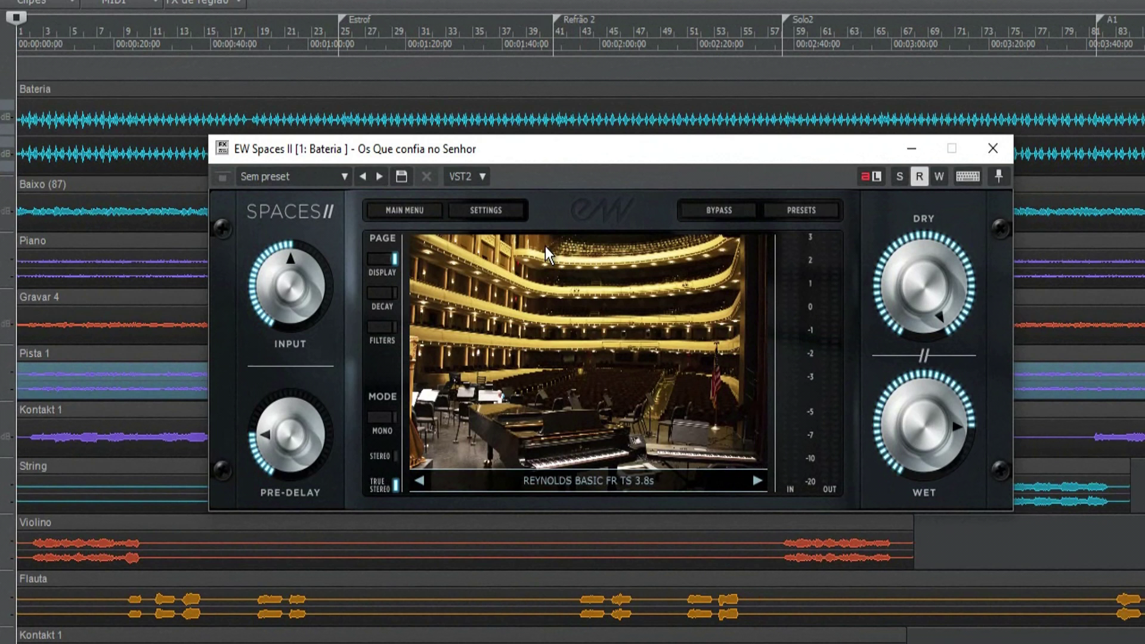
mouse_move(315, 273)
mouse_move(883, 425)
mouse_move(310, 306)
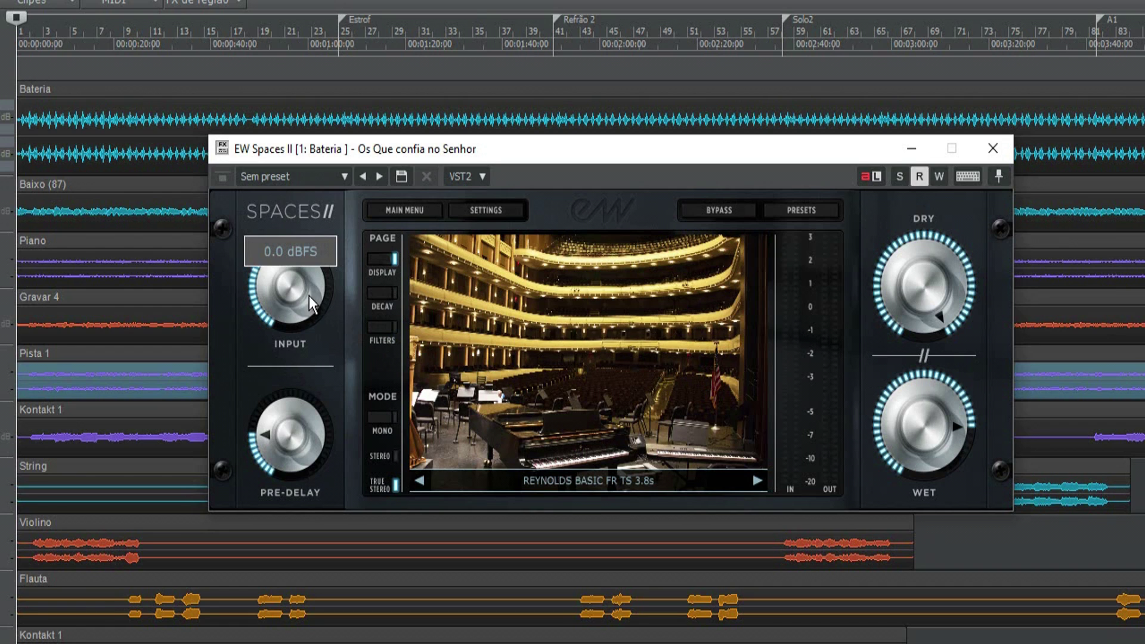
mouse_move(316, 441)
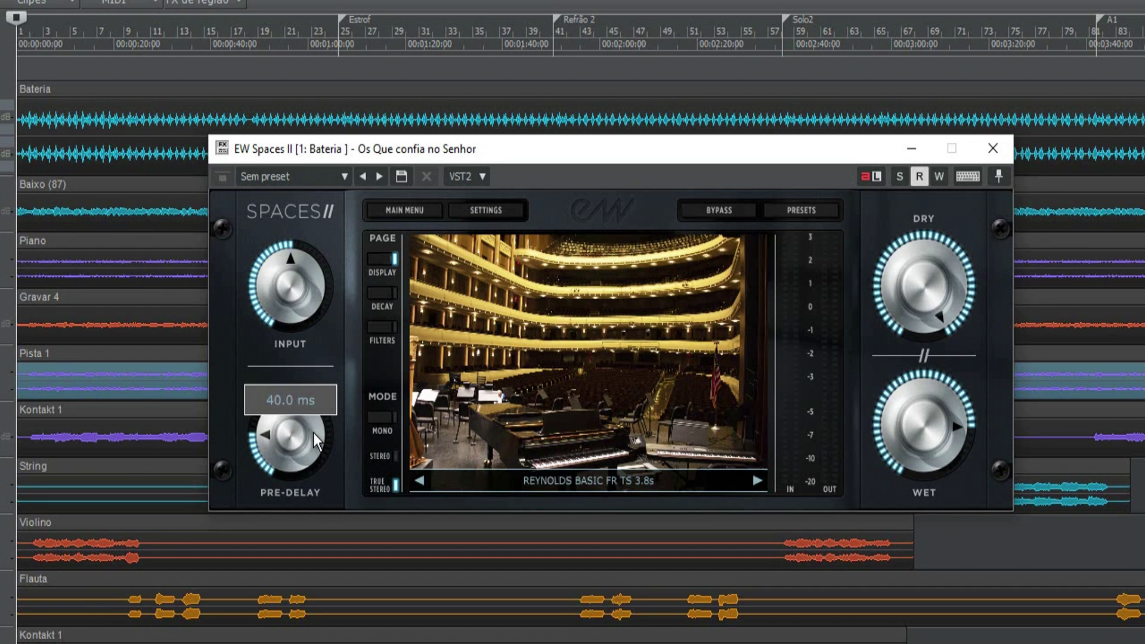
mouse_move(924, 488)
mouse_move(946, 334)
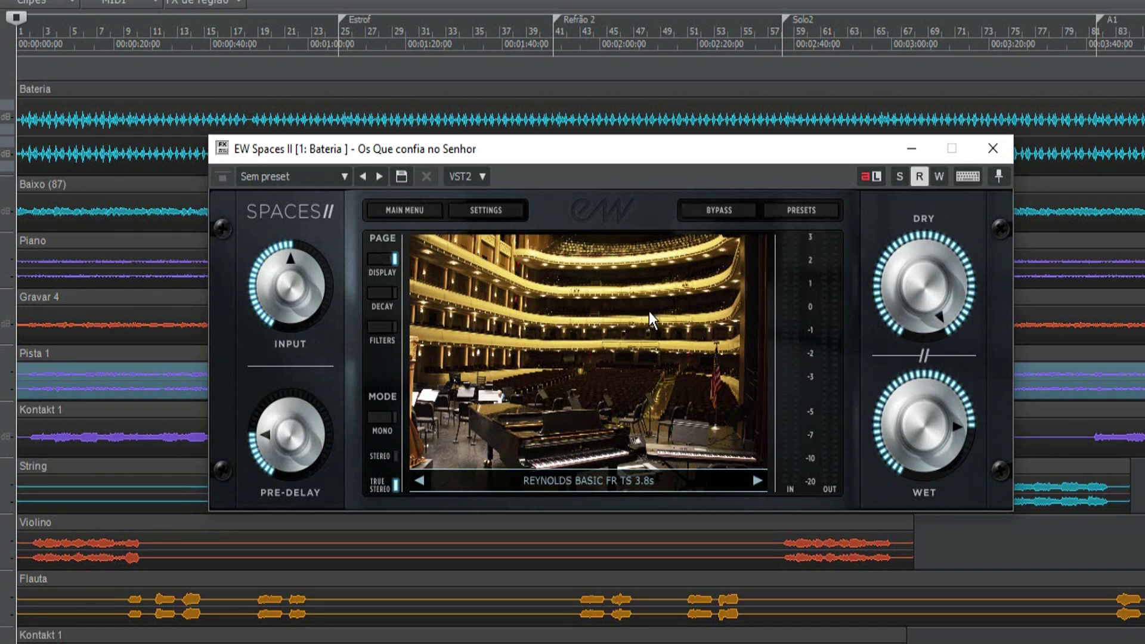
mouse_move(919, 464)
mouse_move(918, 424)
mouse_move(928, 275)
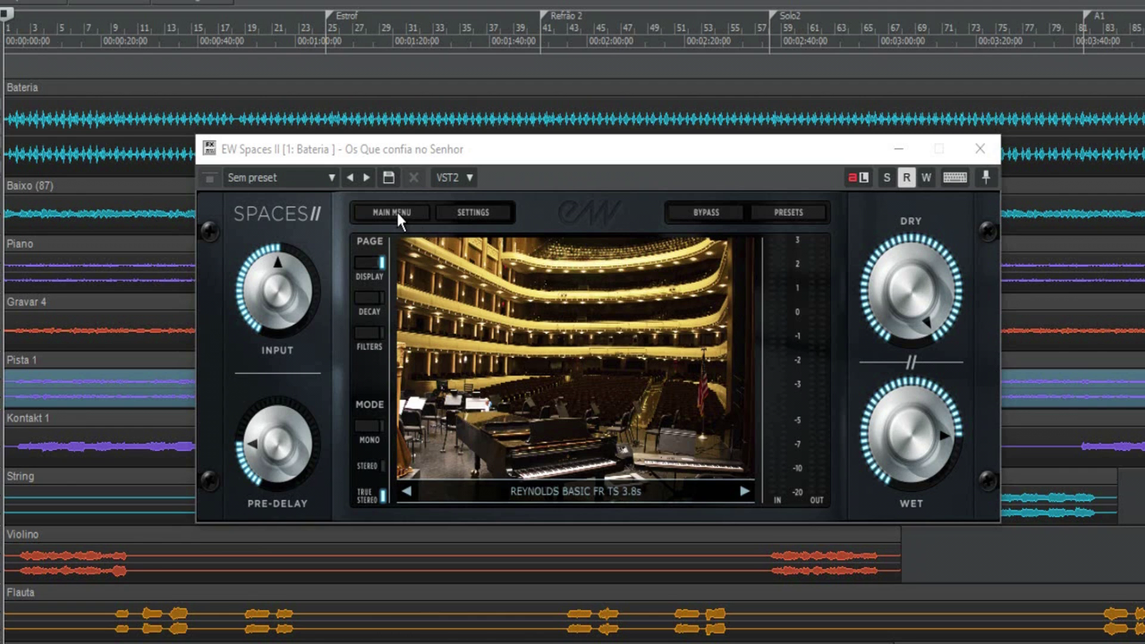
- Look through the reverb plug-in's main commands for opening, saving and showing presets
left_click(399, 216)
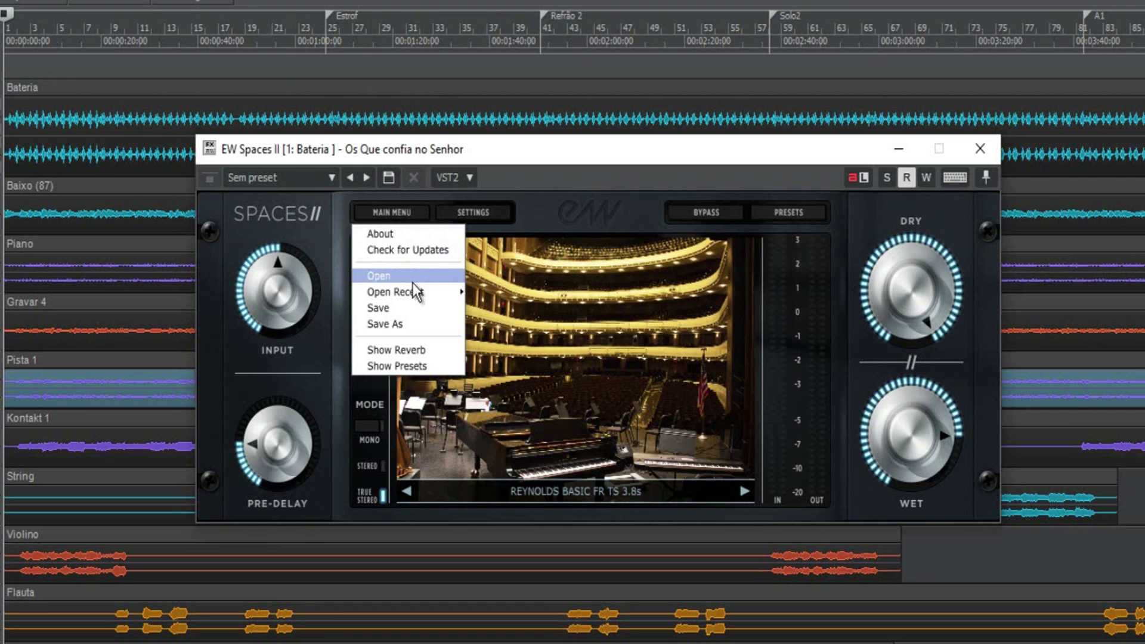
mouse_move(417, 293)
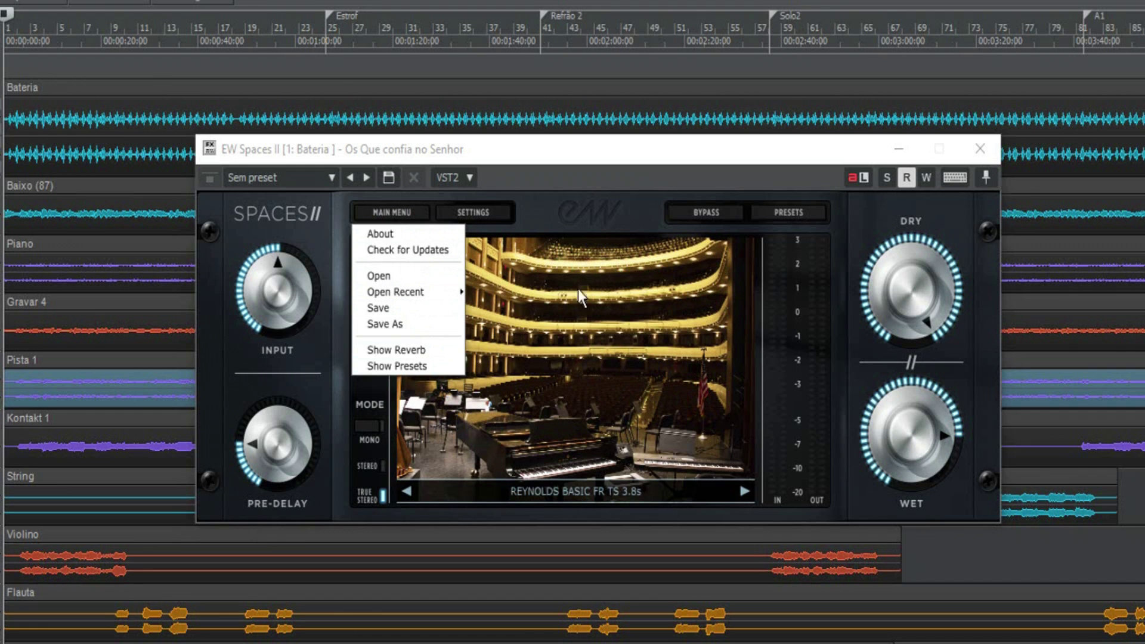
left_click(428, 366)
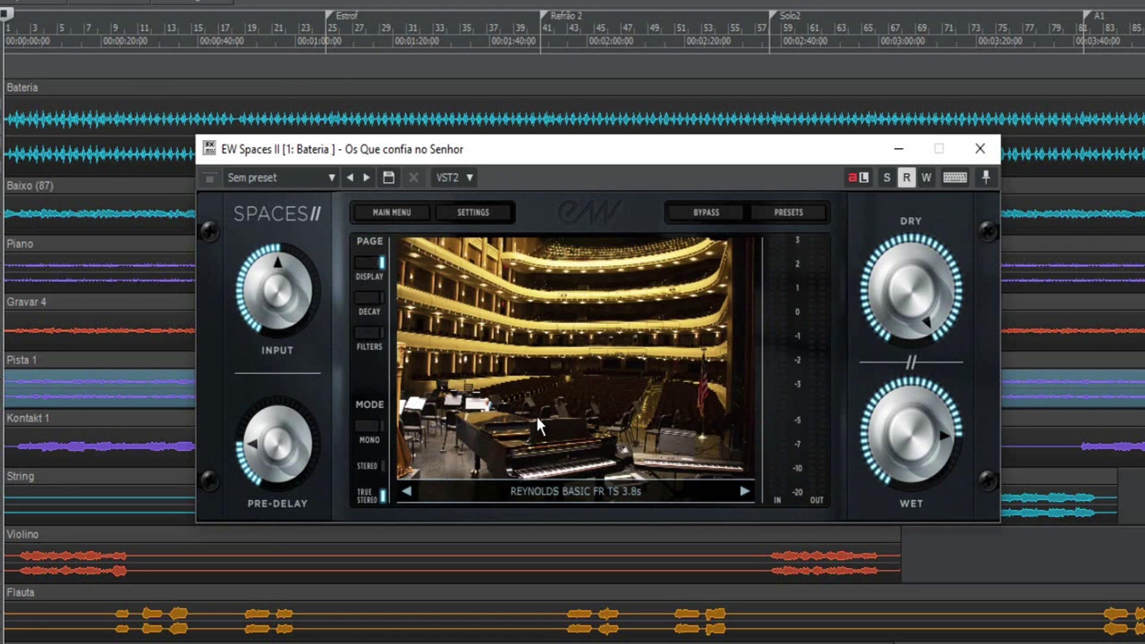
- Review the reverb's settings options, and switch its bypass on and off again
left_click(474, 212)
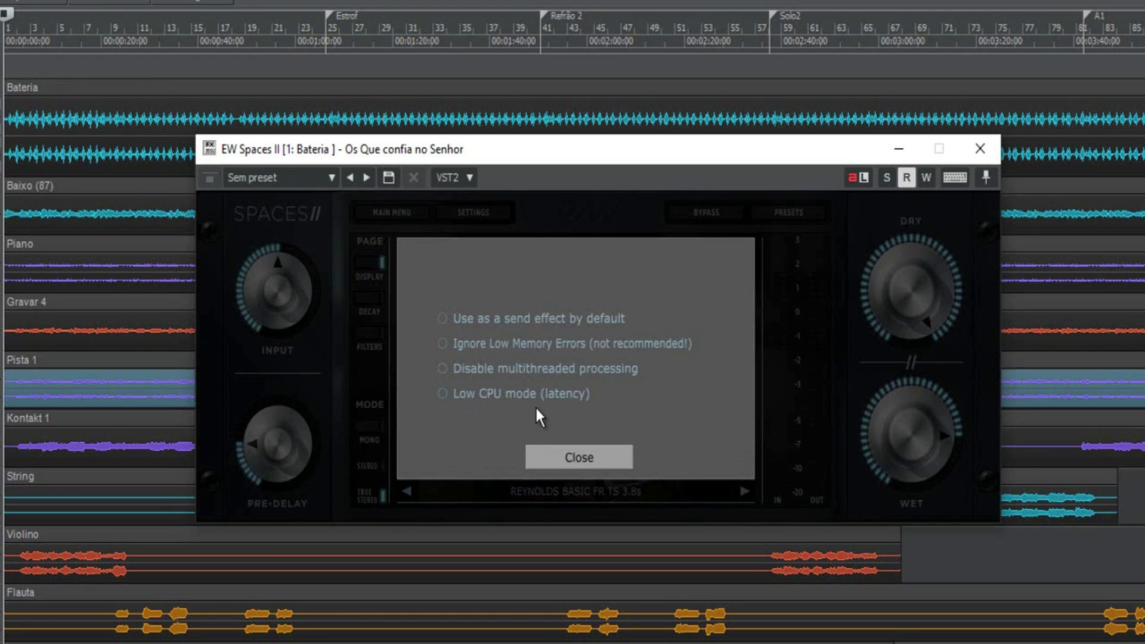
left_click(583, 457)
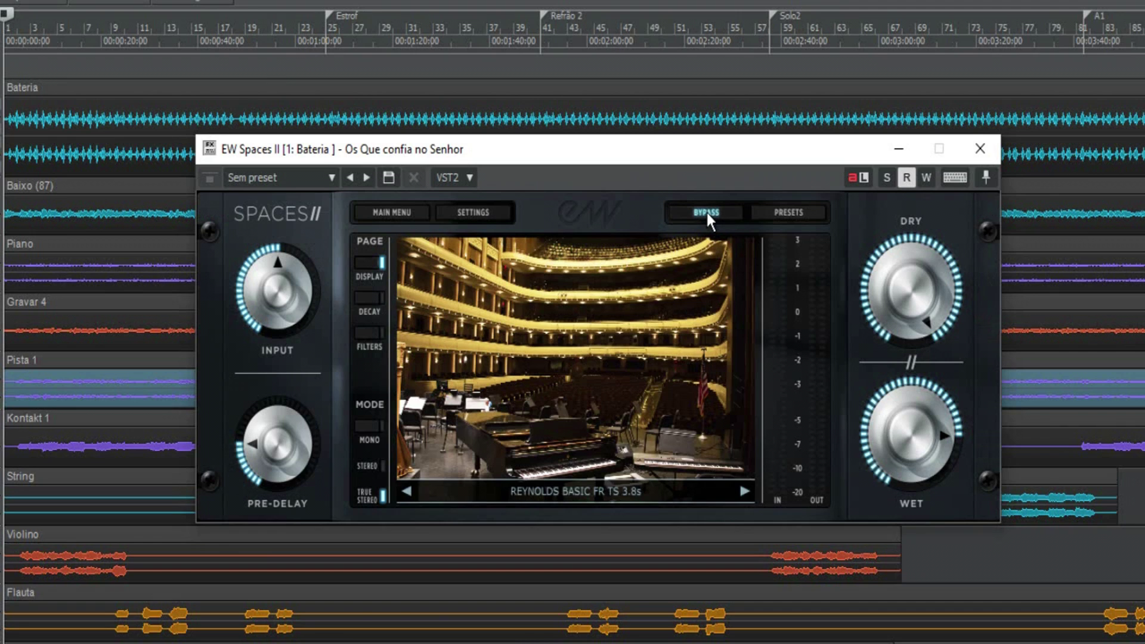
left_click(708, 216)
left_click(705, 215)
- Browse the reverb's preset library, compare the M-S and S-S folders of Reynolds Hall, and return to the reverb view
left_click(793, 212)
left_click_drag(407, 379, 421, 478)
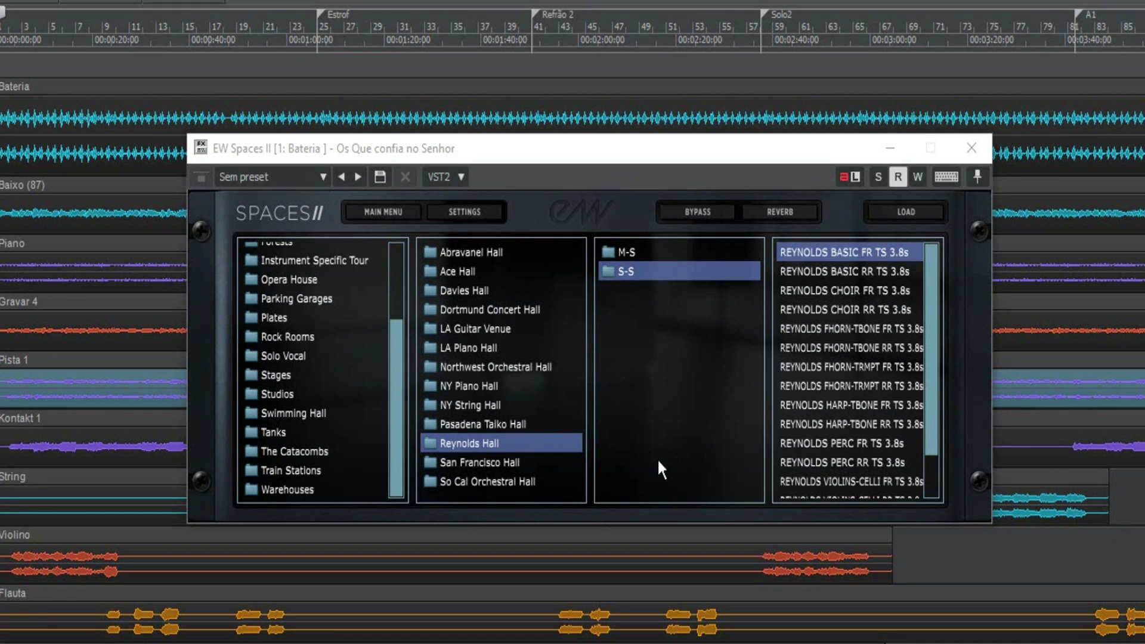
left_click(622, 254)
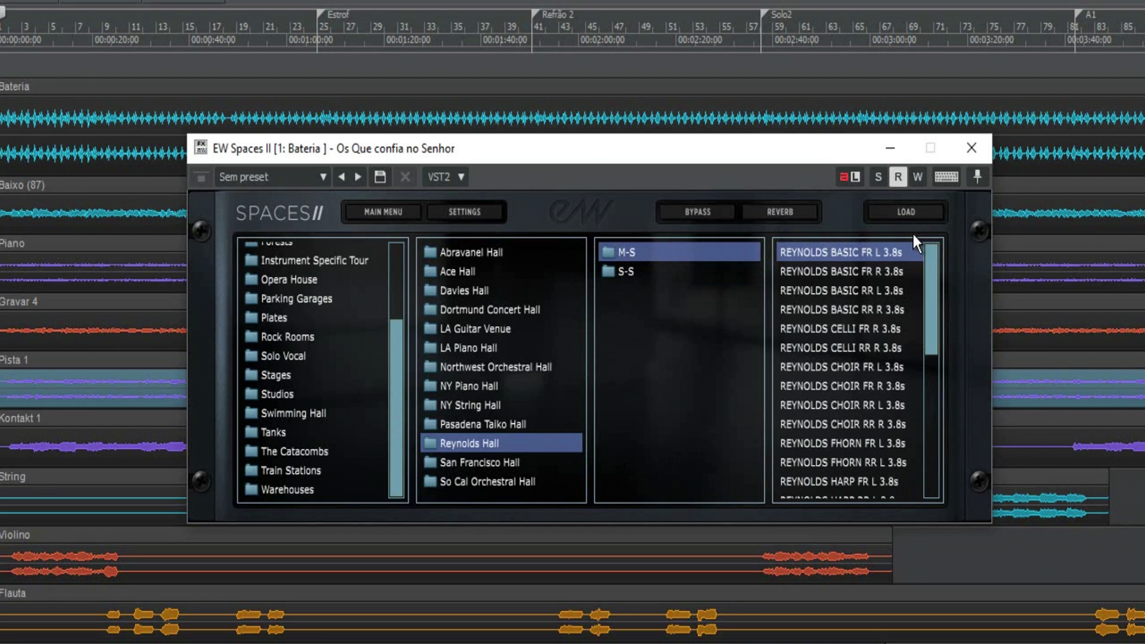
left_click(636, 272)
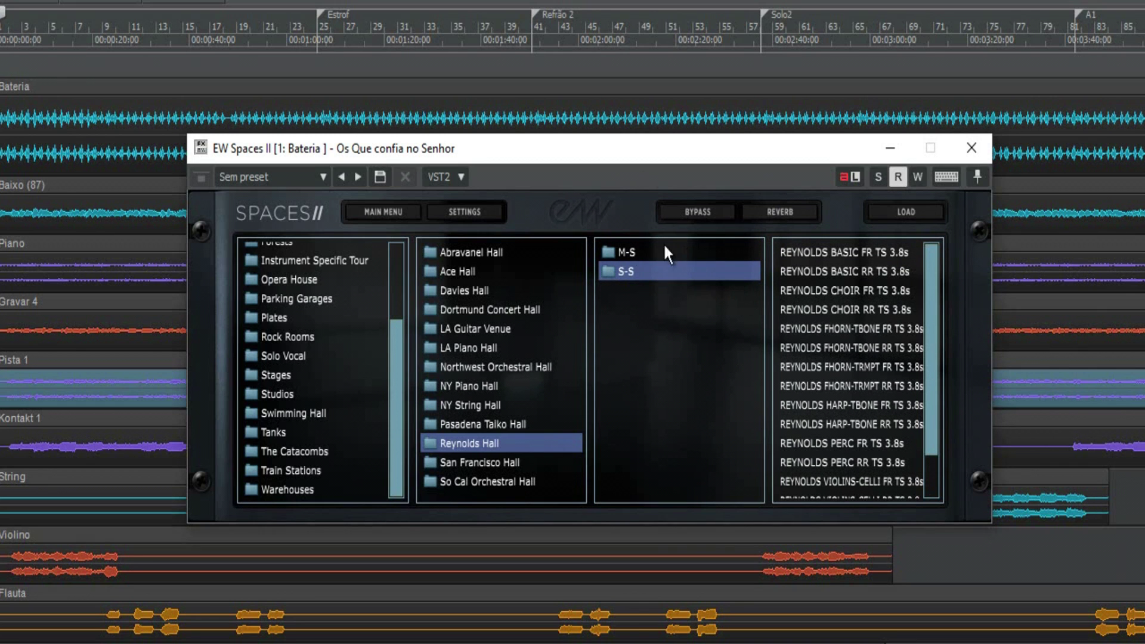
left_click(628, 252)
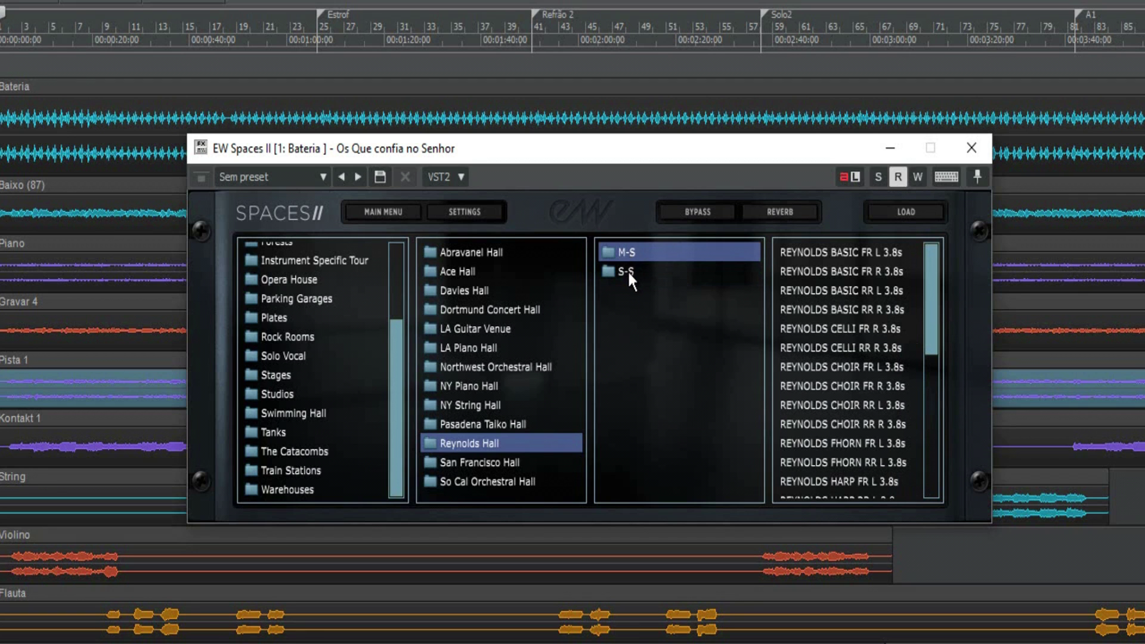
left_click(627, 271)
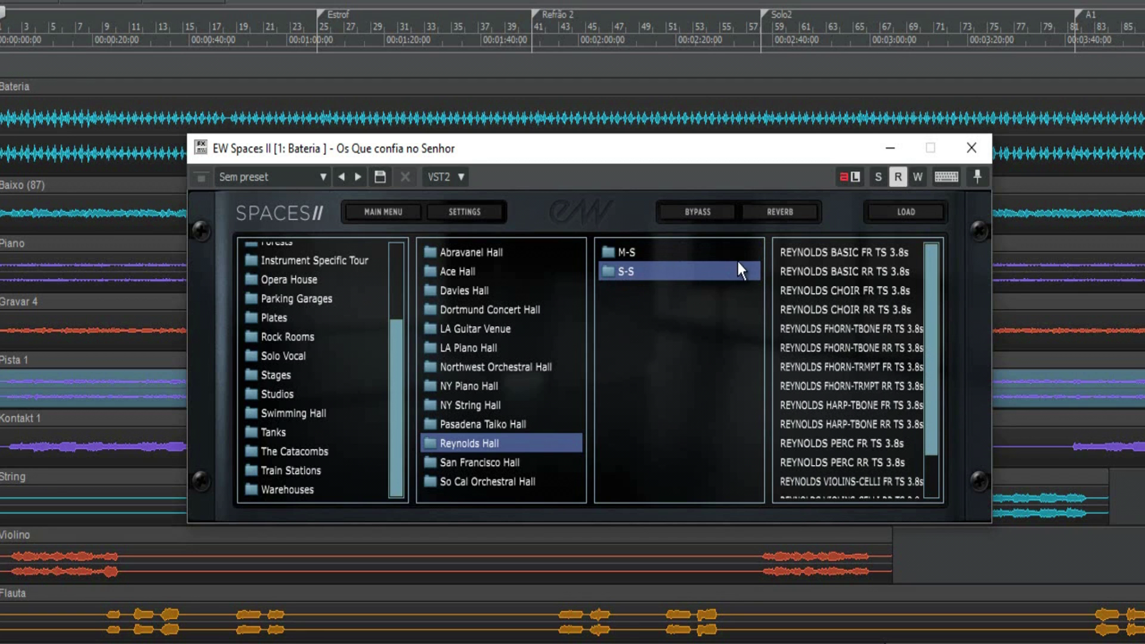
left_click(782, 213)
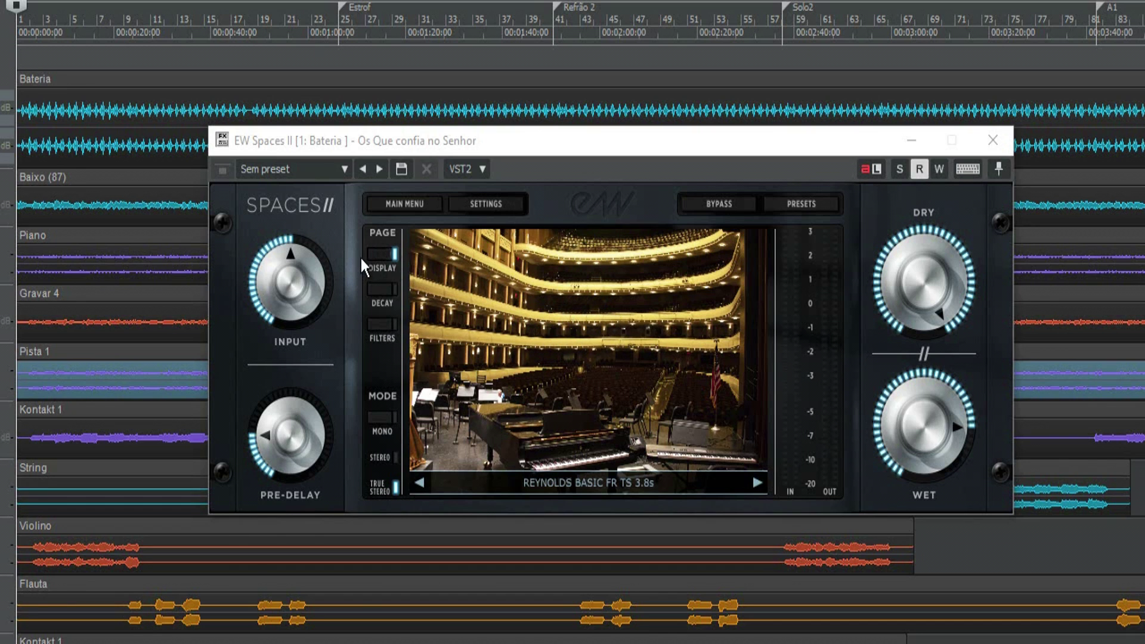
- Try the shortest decay time on the reverb's decay curve and restore it to 100 %
left_click(382, 258)
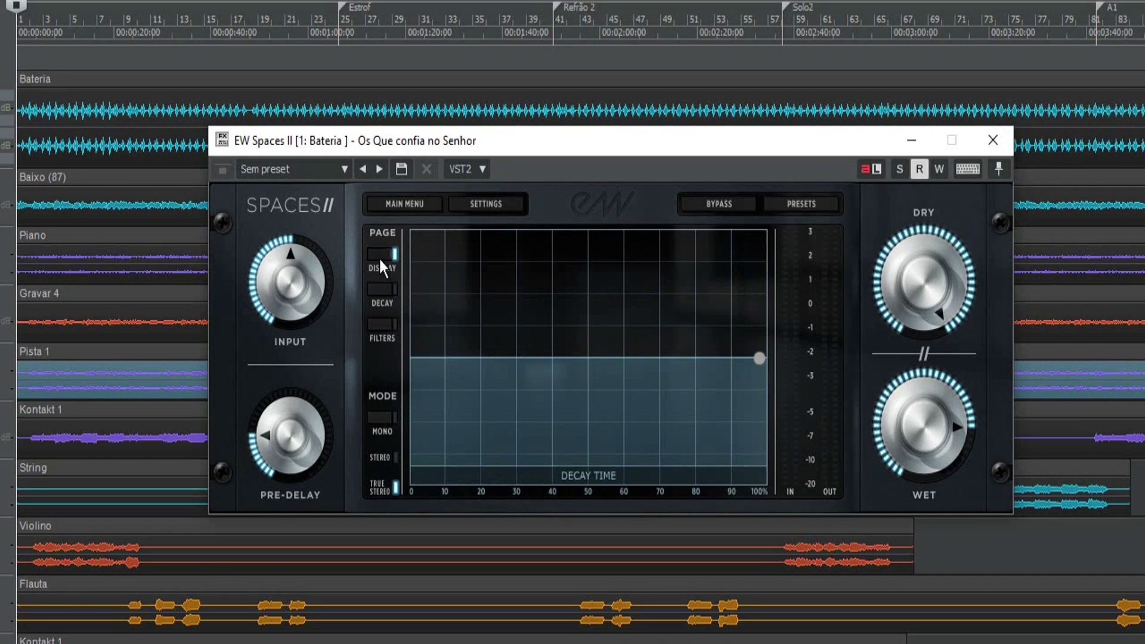
left_click(386, 298)
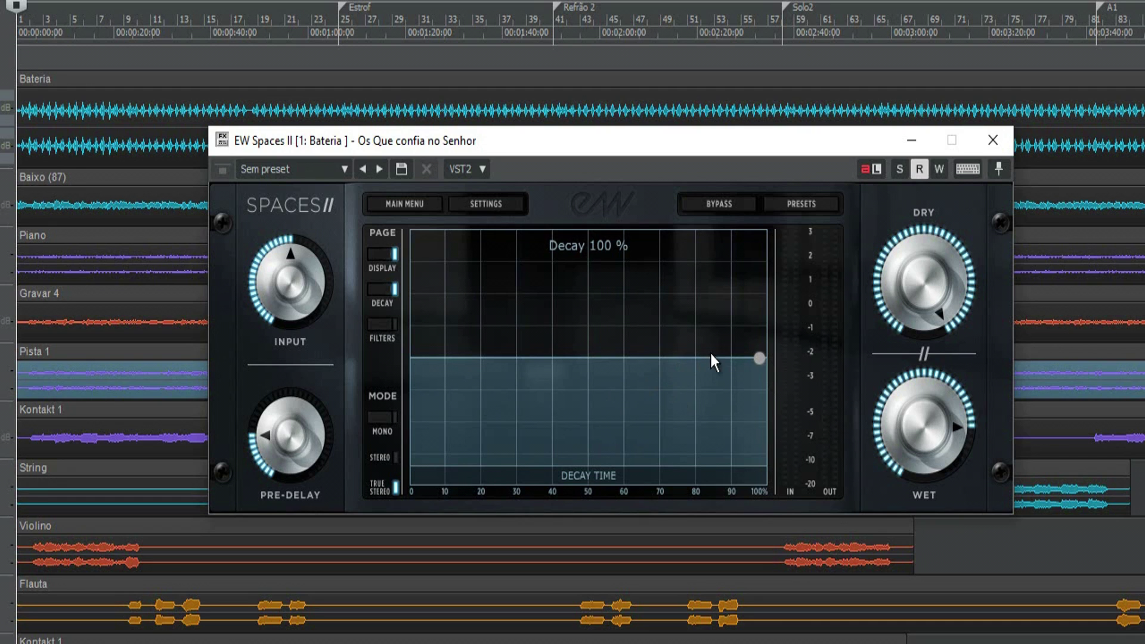
left_click_drag(759, 360, 401, 504)
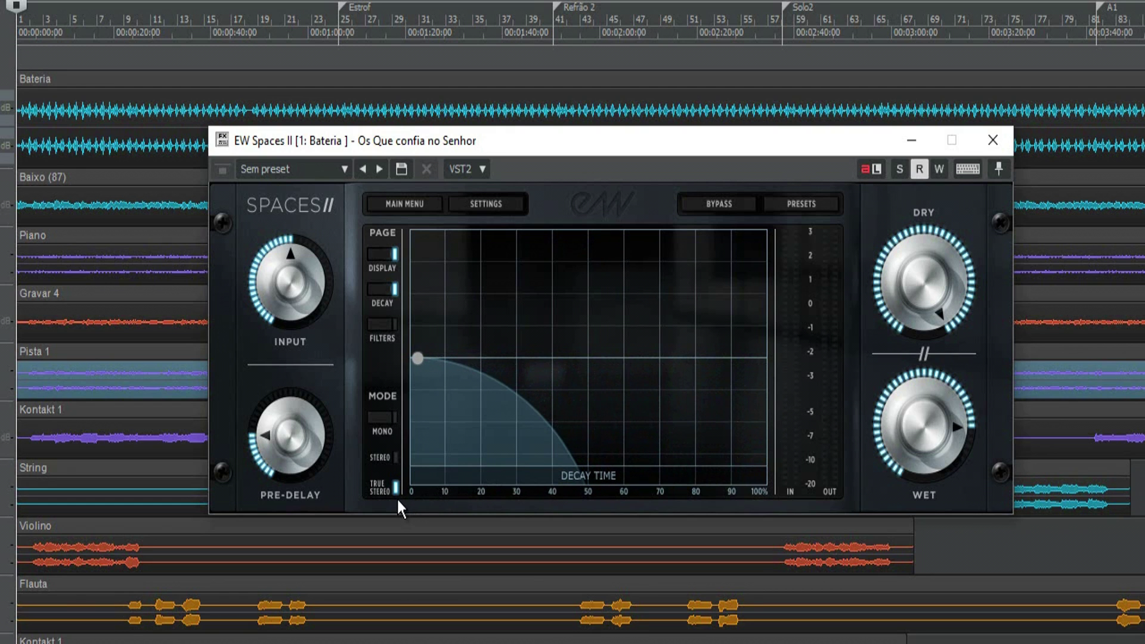
left_click_drag(417, 360, 798, 360)
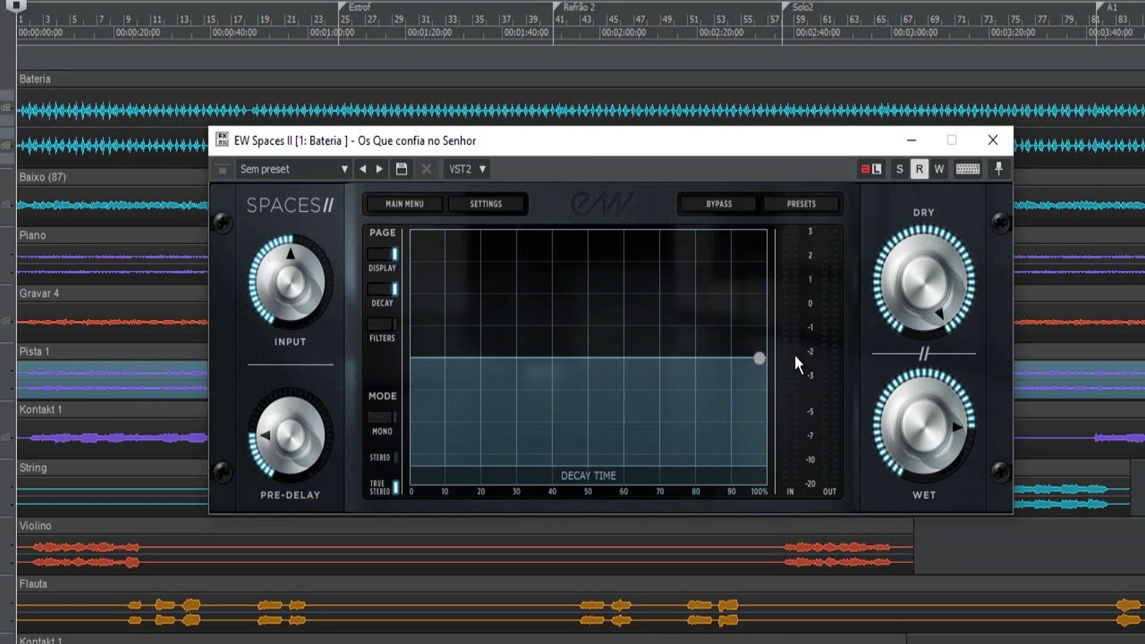
- Show the reverb's filters and try out the high-pass and low-pass handles
left_click(383, 325)
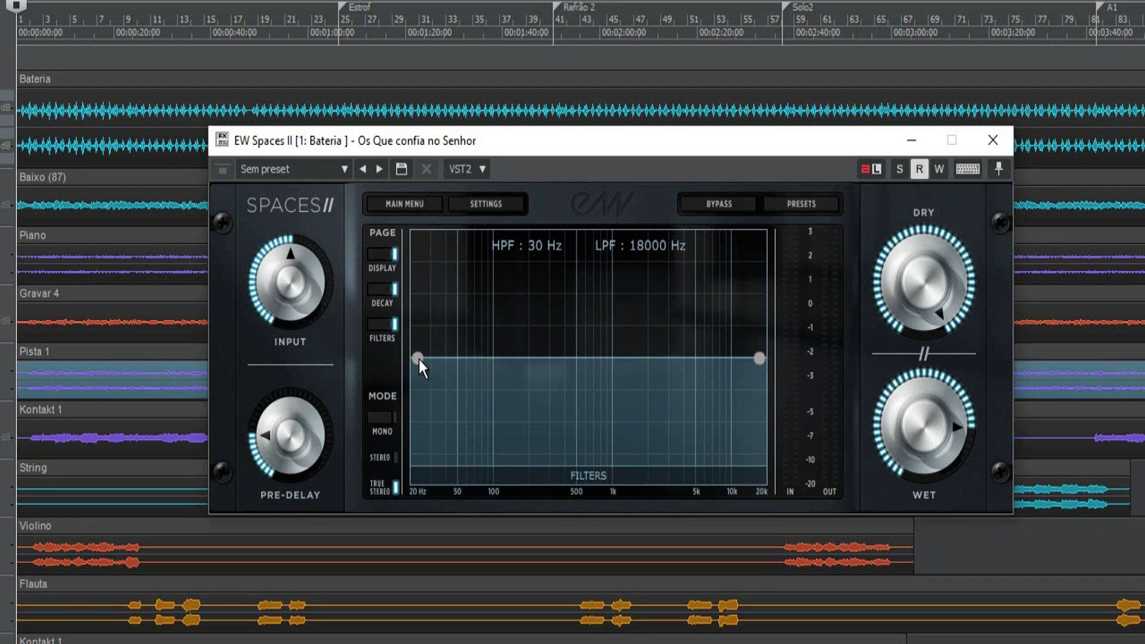
mouse_move(416, 358)
mouse_move(424, 360)
left_mouse_down()
mouse_move(442, 373)
mouse_move(511, 378)
mouse_move(568, 364)
mouse_move(428, 383)
mouse_move(417, 373)
left_mouse_up()
left_click_drag(760, 361, 778, 402)
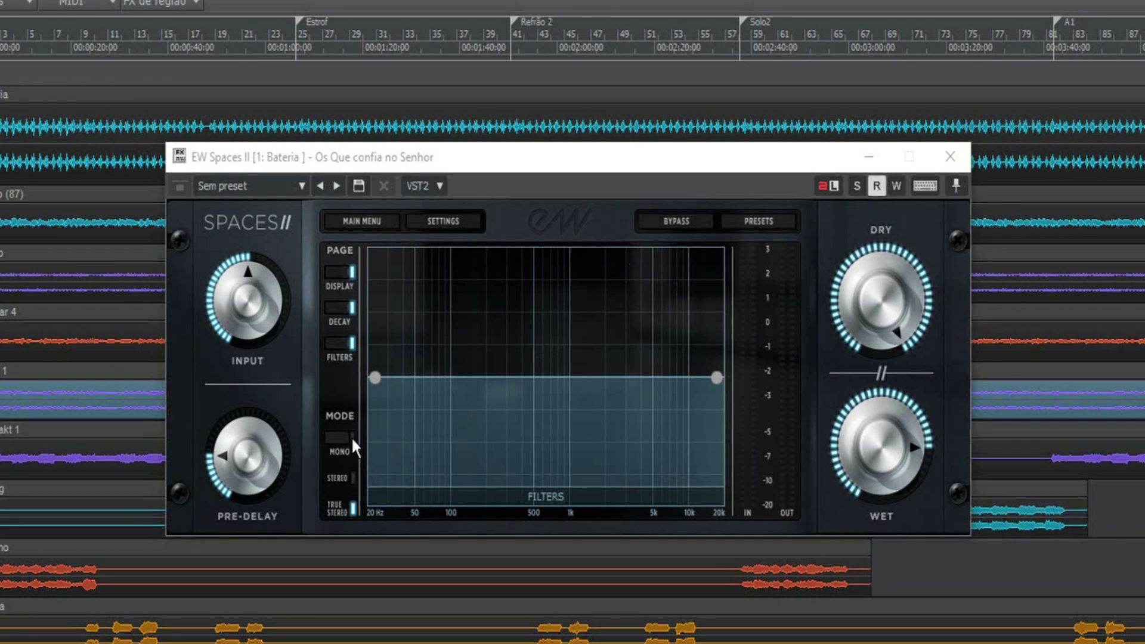
- Check the preset folders once more and select the reverb's Stereo mode
left_click(761, 220)
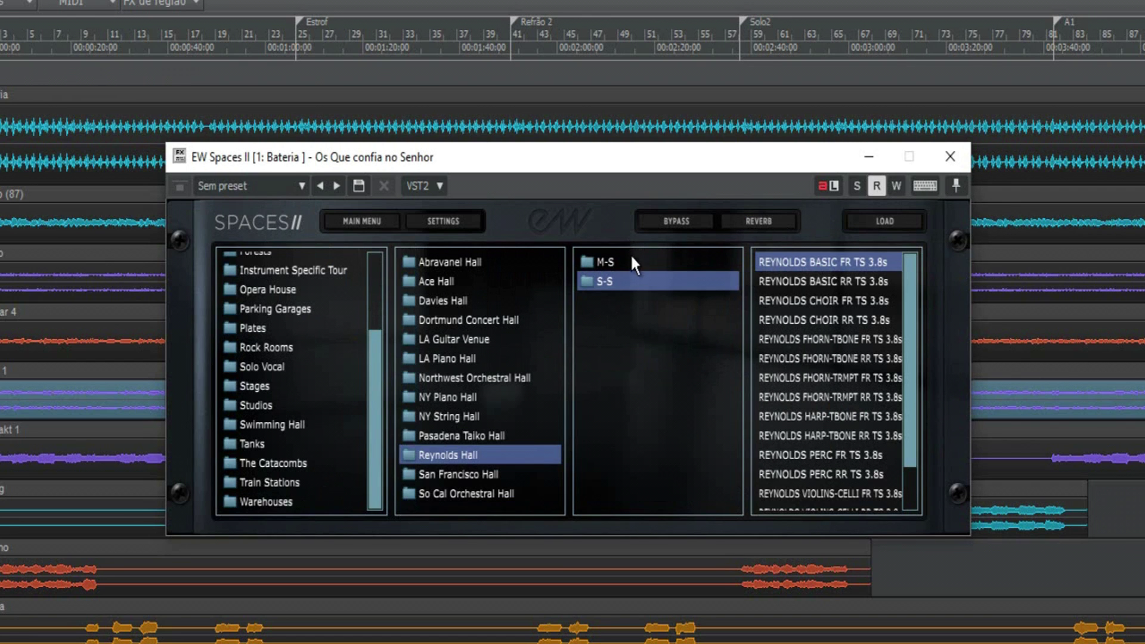
left_click(753, 223)
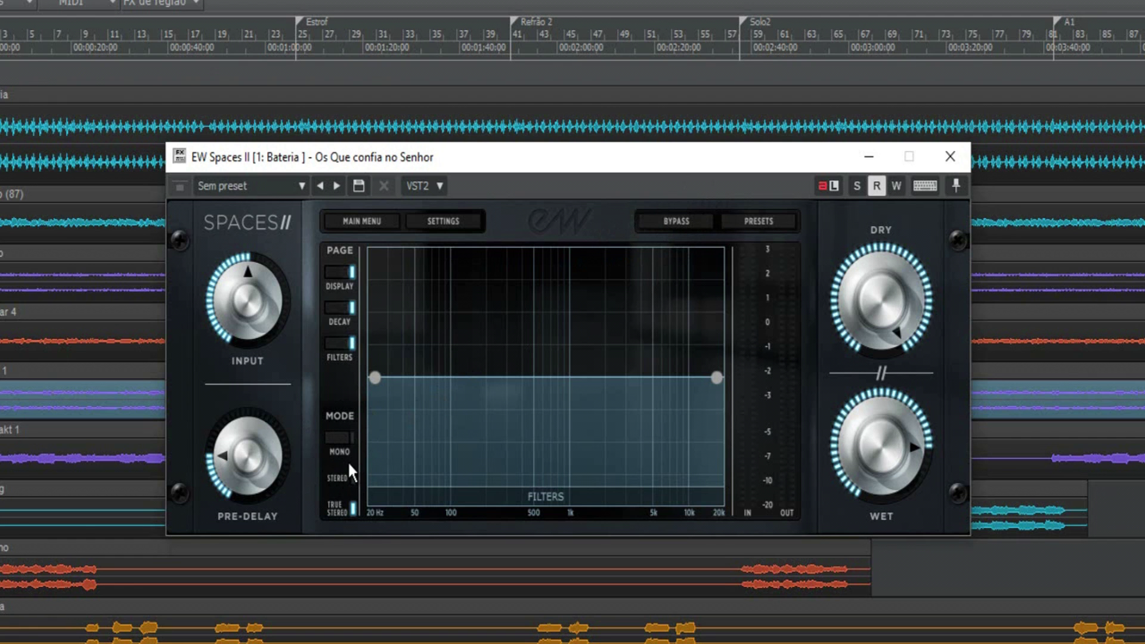
left_click(352, 474)
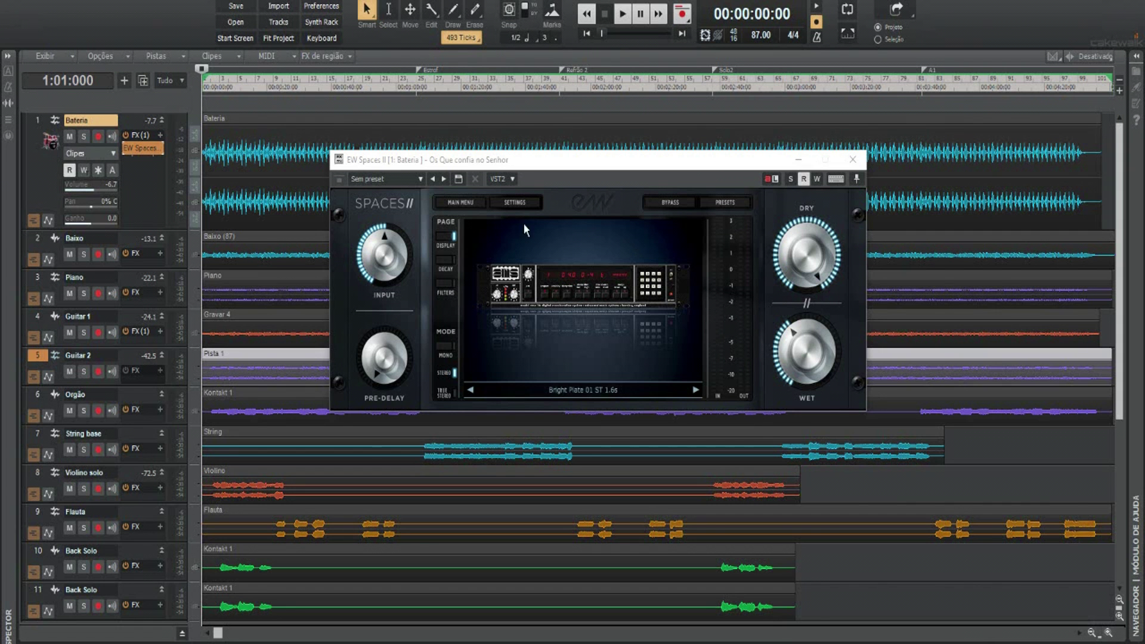
- Load the preset LA DRUMS AKG balcony .7s from Rock Rooms, LA Studio Drum Rooms
left_click(721, 203)
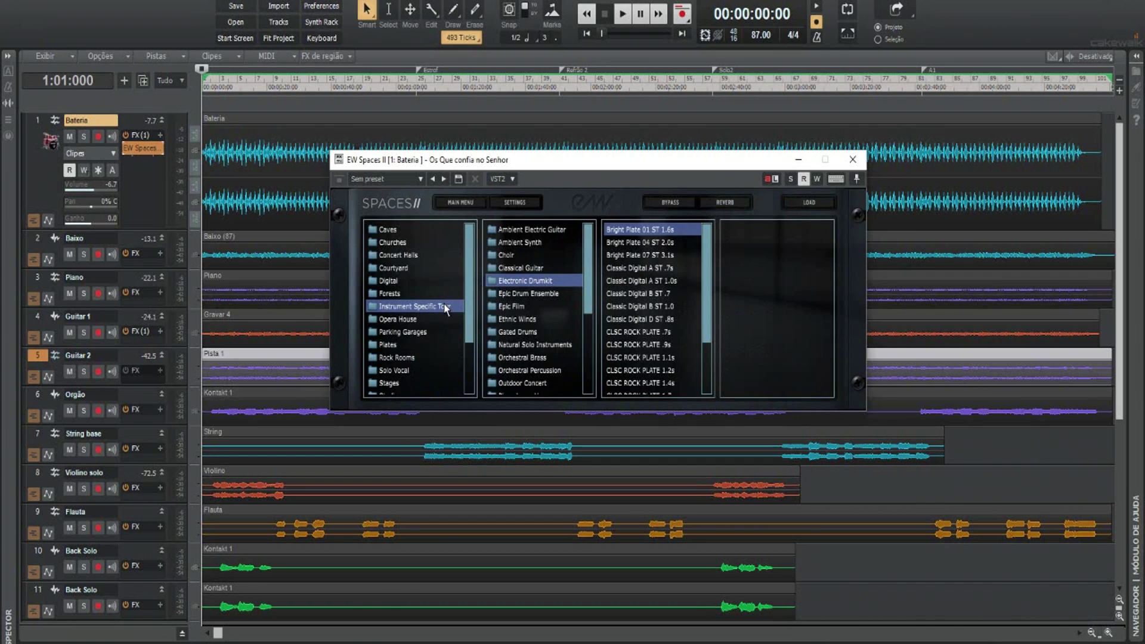
left_click(410, 359)
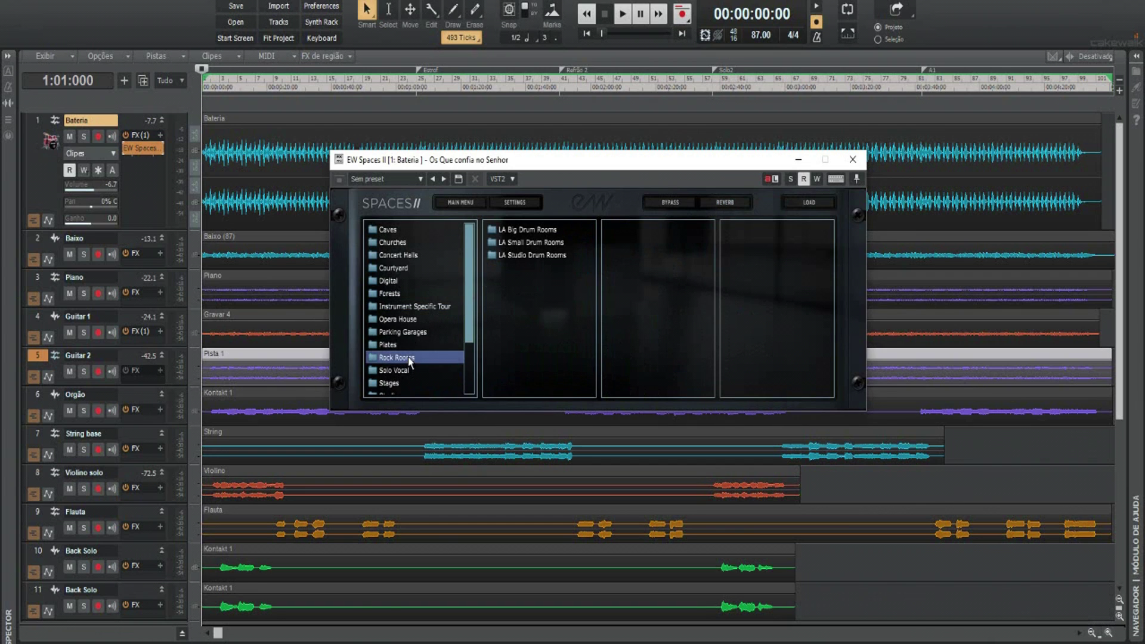
left_click(544, 256)
double_click(663, 230)
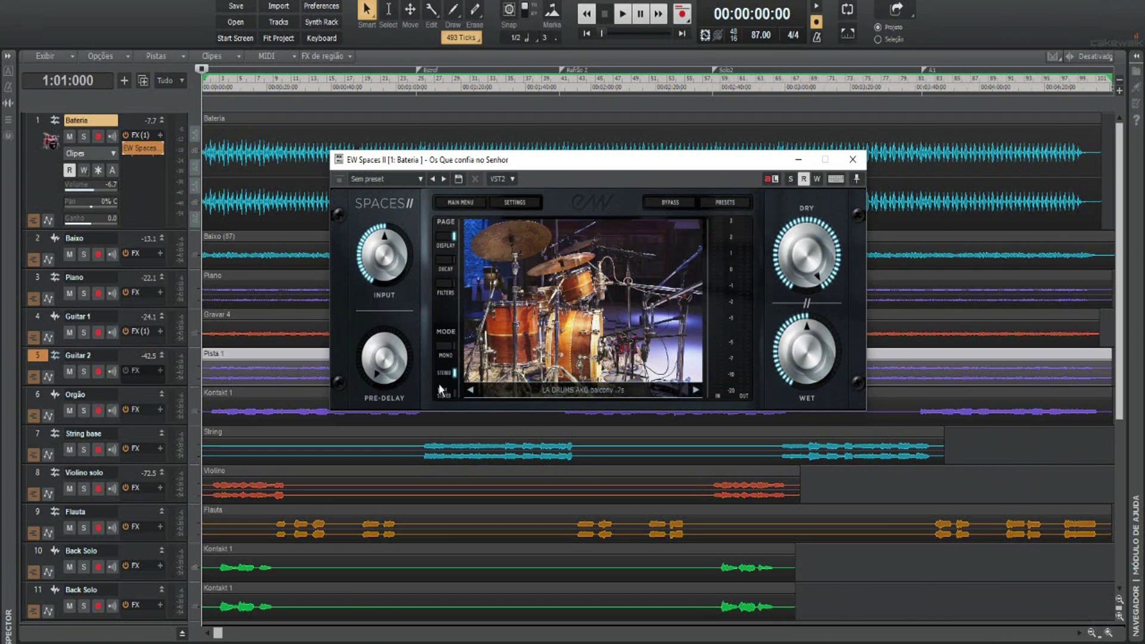
- Solo the Bateria track and set the reverb's Wet level to -9.7 dBFS while playing the song
left_click(791, 179)
key("space")
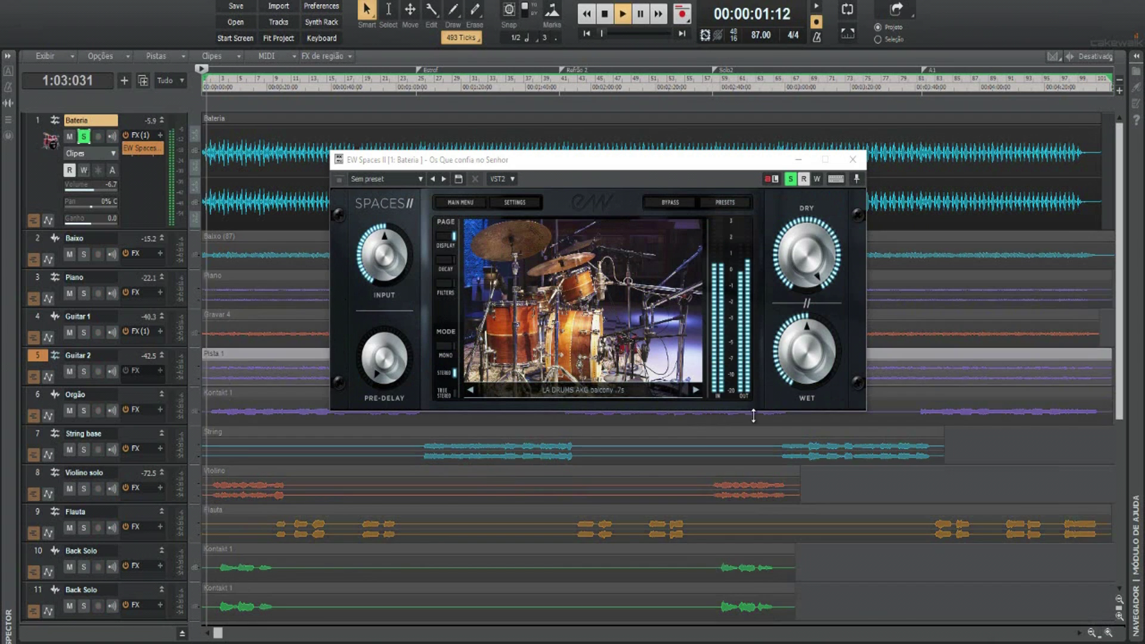
mouse_move(806, 339)
left_click_drag(805, 338, 815, 352)
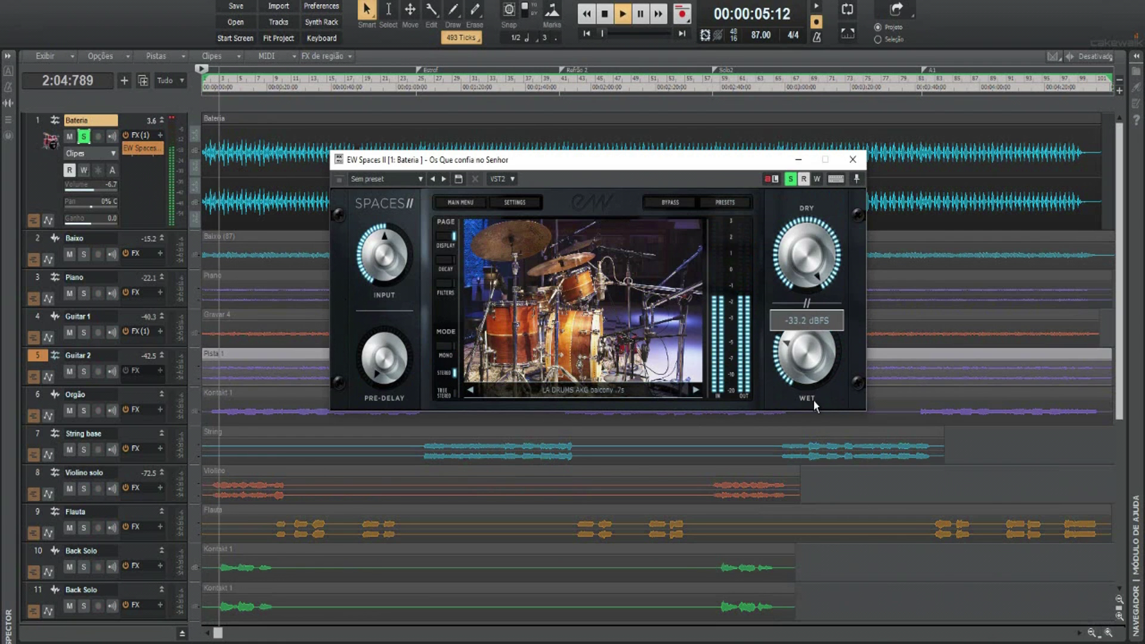
left_click_drag(814, 346, 811, 313)
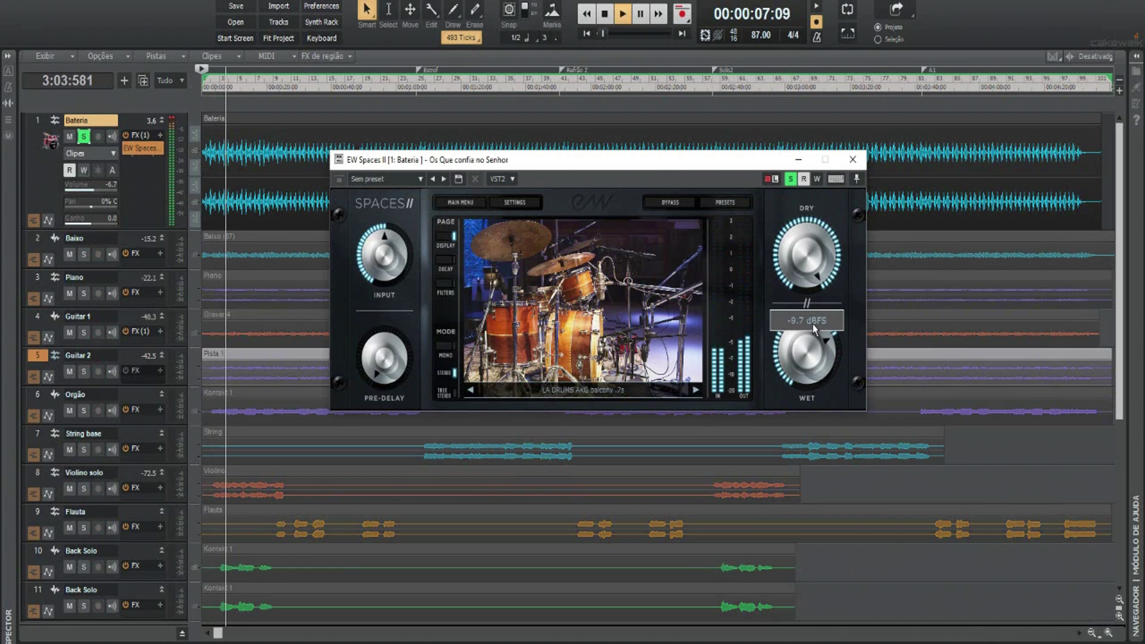
key("space")
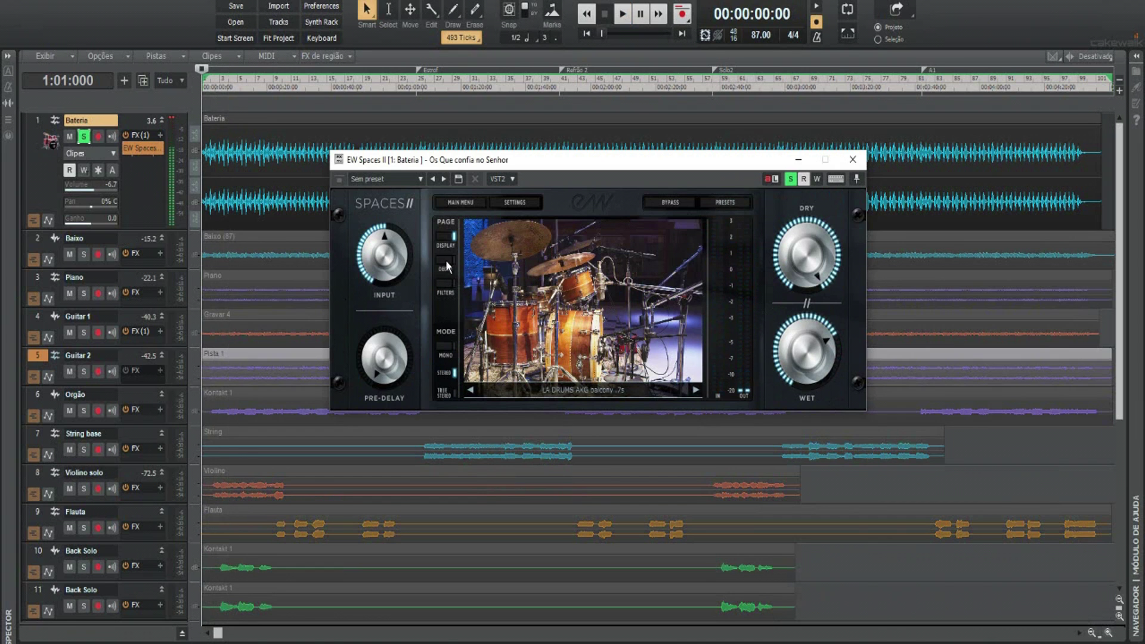
- Set the reverb's decay to 41 %, and trim its filters with a higher high-pass and slightly lower low-pass cutoff
left_click(445, 260)
left_click_drag(696, 307, 564, 345)
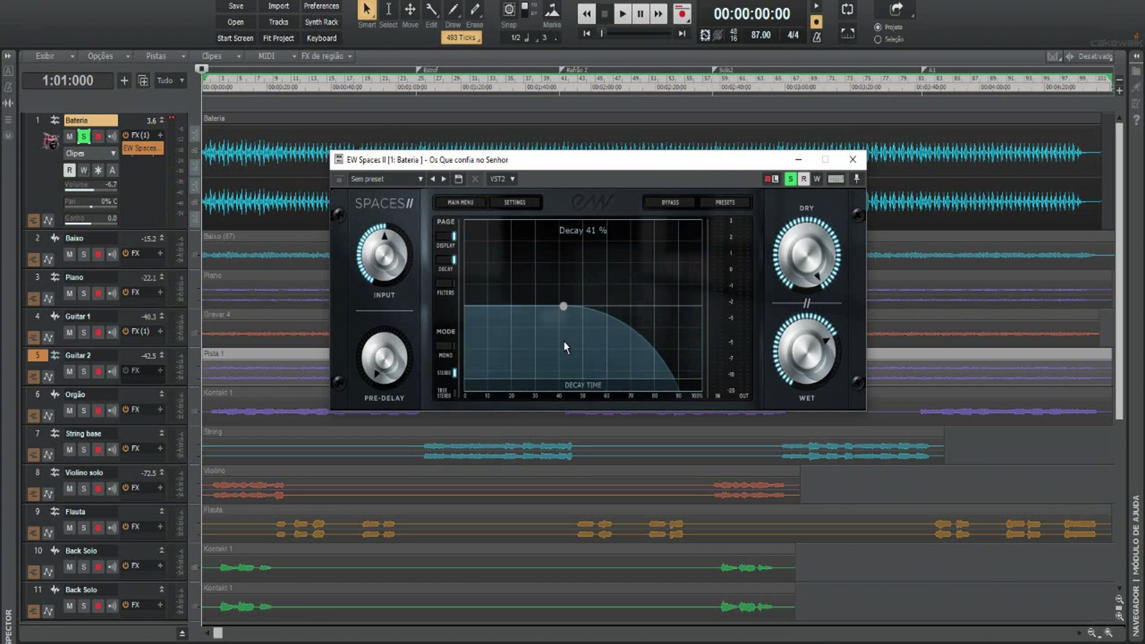
left_click(444, 285)
left_click_drag(469, 307, 499, 308)
mouse_move(697, 306)
left_mouse_down()
mouse_move(667, 312)
mouse_move(693, 319)
left_mouse_up()
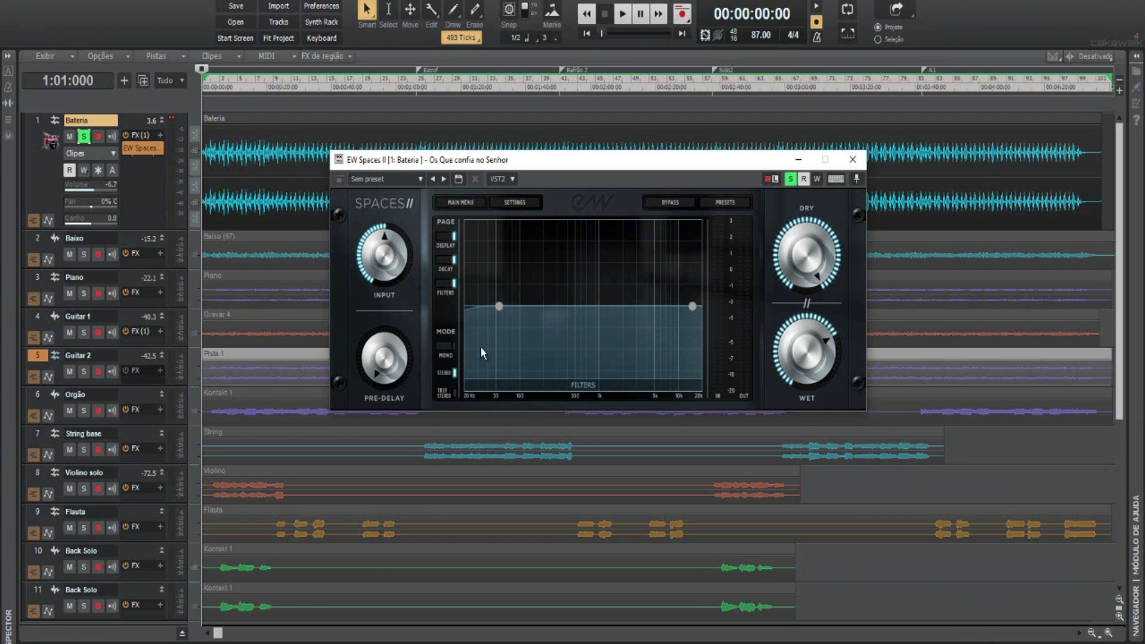
mouse_move(806, 364)
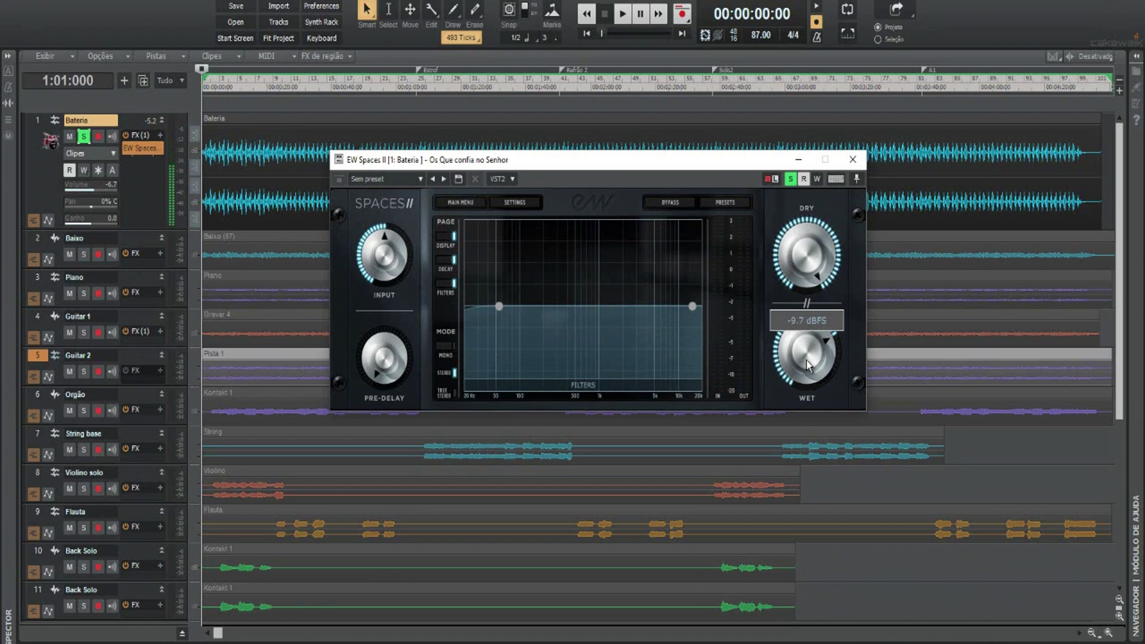
- Play the song, take the Bateria track out of solo, and fine-tune the reverb's Wet level against the full mix
key("space")
left_click_drag(809, 346, 816, 313)
left_click(86, 139)
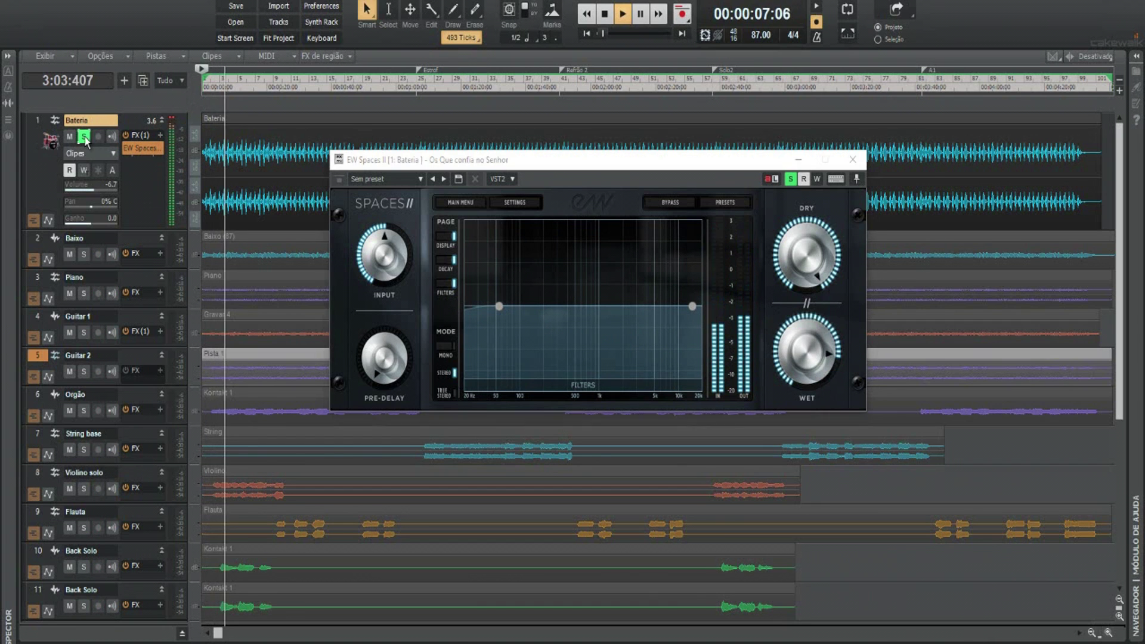
left_click(85, 139)
mouse_move(806, 357)
left_mouse_down()
mouse_move(800, 382)
mouse_move(802, 340)
left_mouse_up()
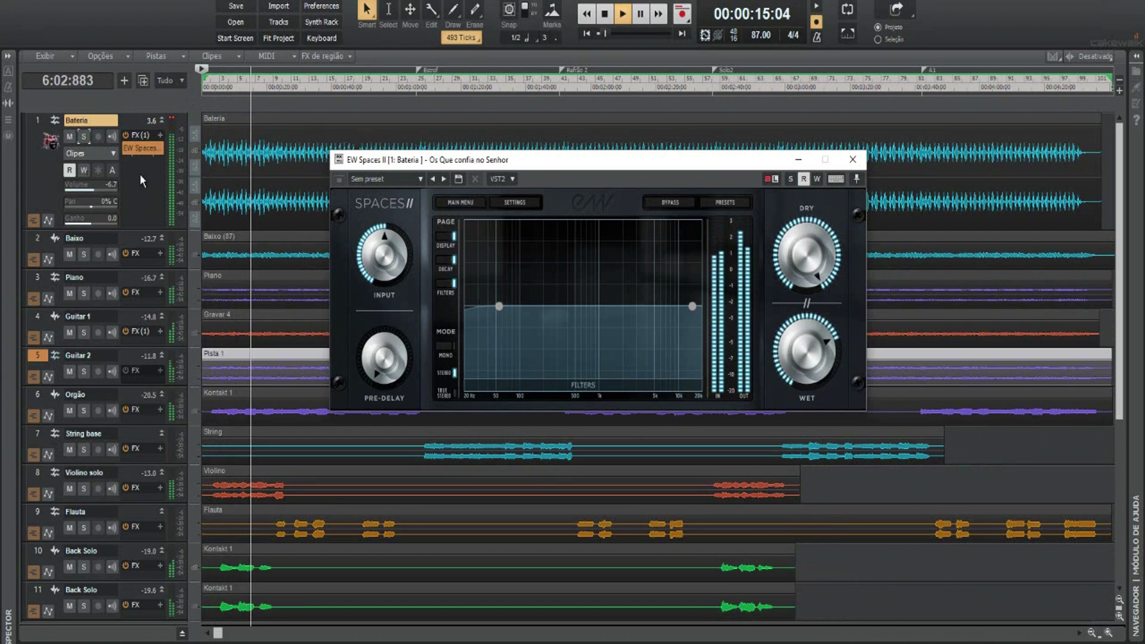
- Replay the full mix from the start to compare the Bateria reverb bypassed and active
key("space")
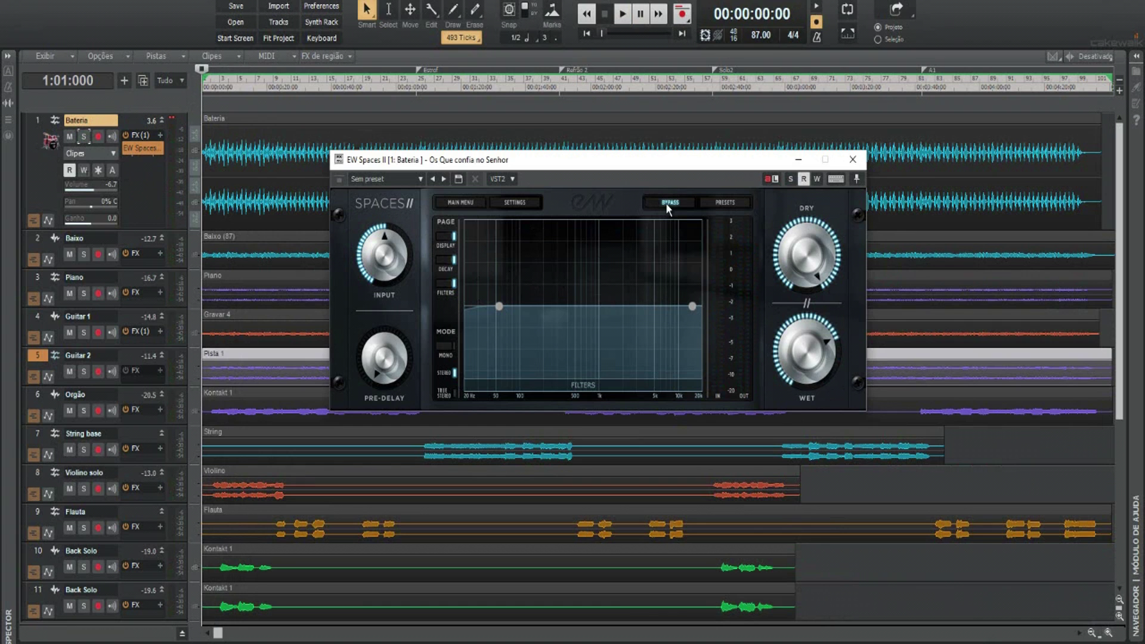
key("space")
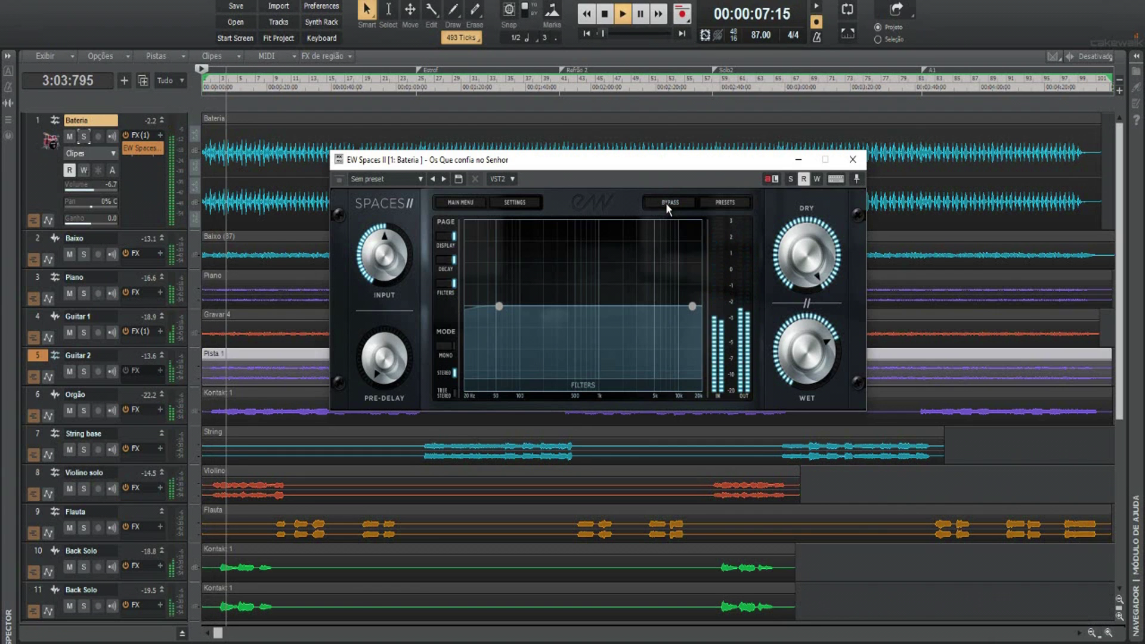
key("space")
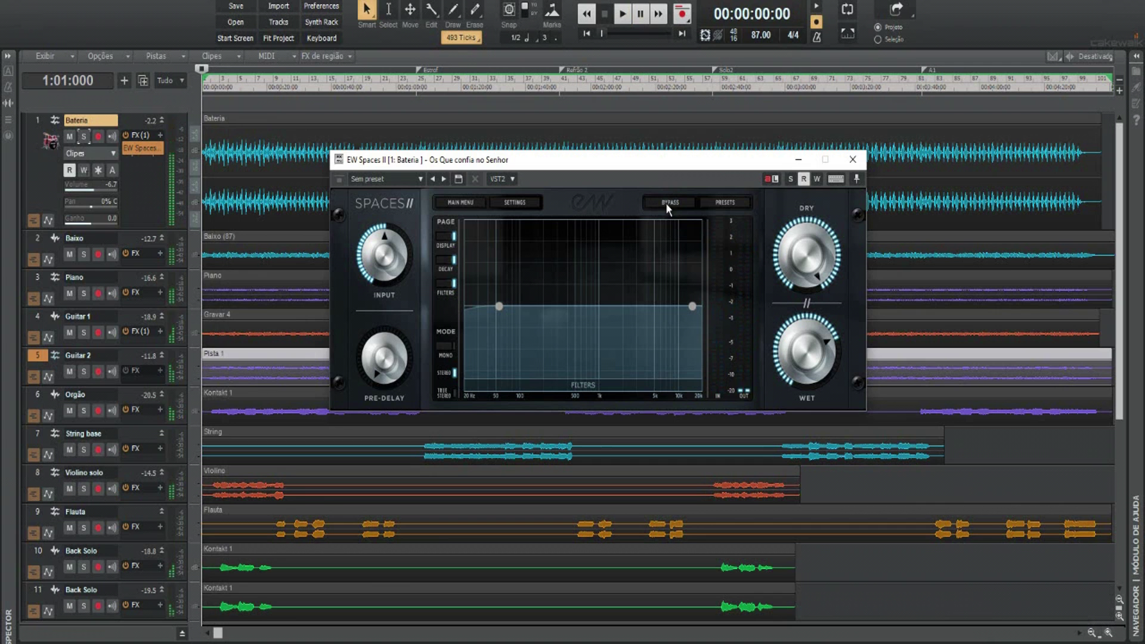
- Show the bus section and move the EW Spaces II effect from the Bateria track to the Master bus
scroll(239, 226, "down", 4)
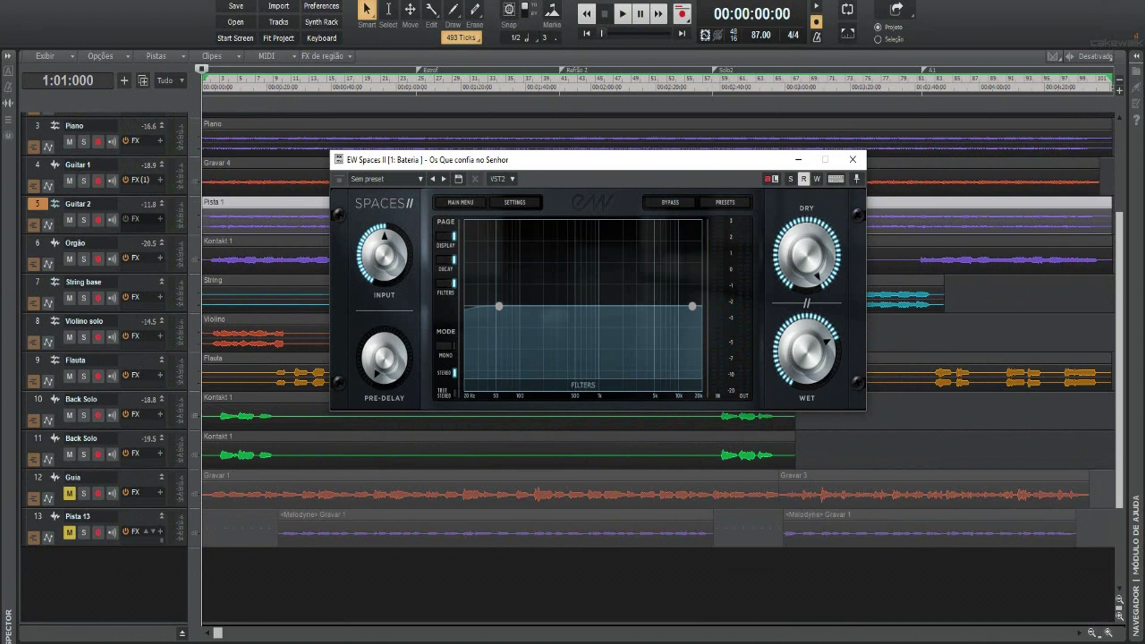
left_click(182, 634)
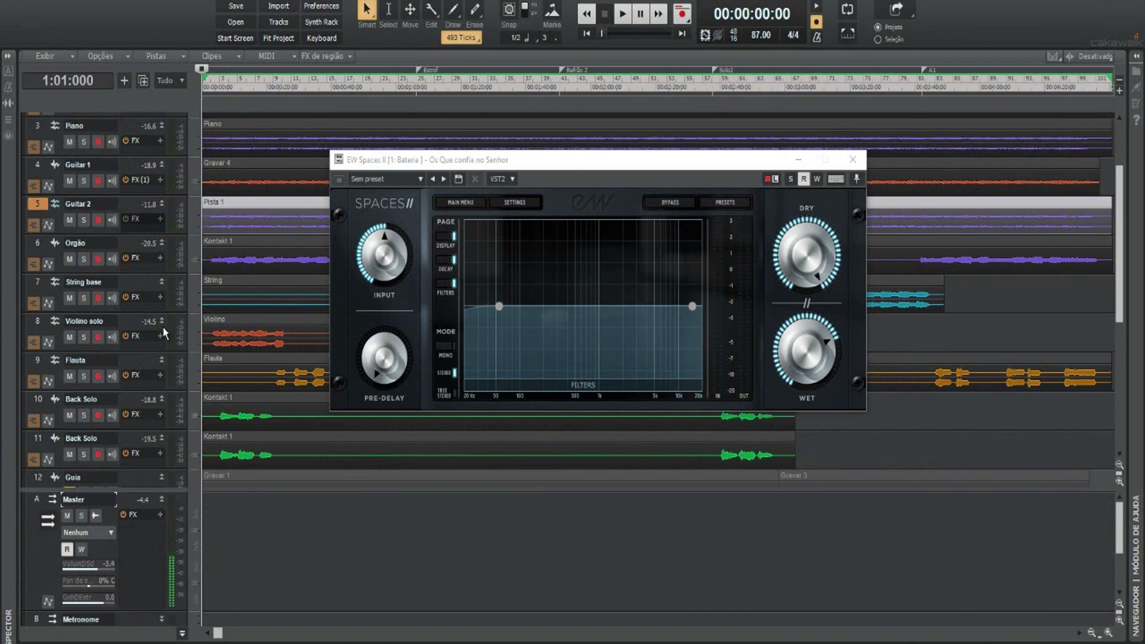
scroll(149, 210, "up", 4)
left_click_drag(176, 587, 167, 507)
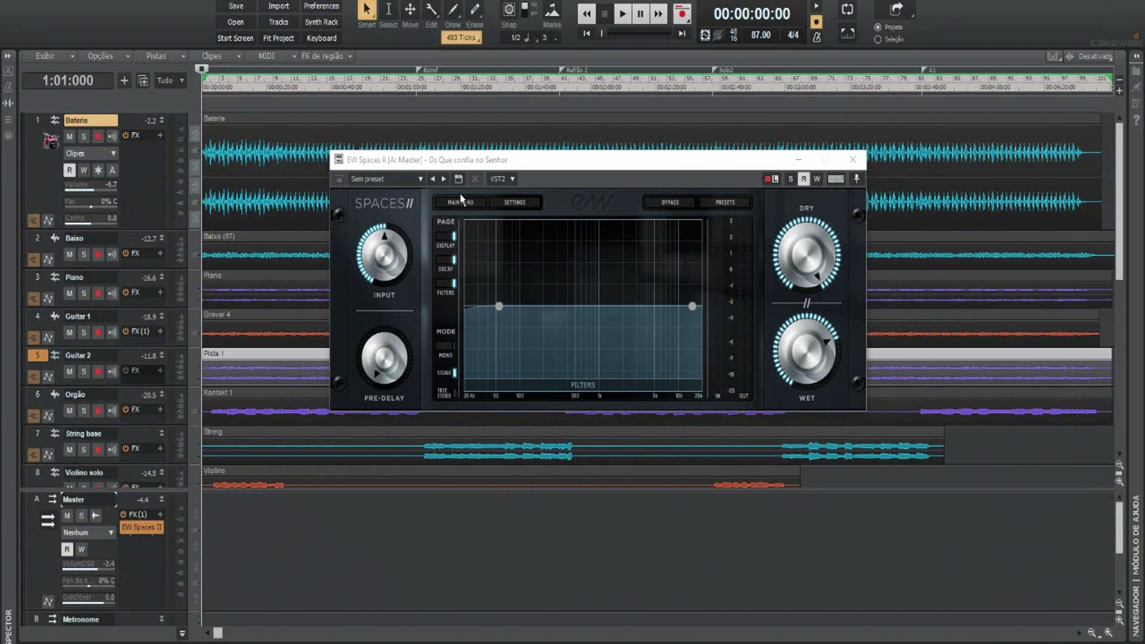
- Load the first Classic Digital preset from the Digital folder into the Master bus reverb
left_click(727, 202)
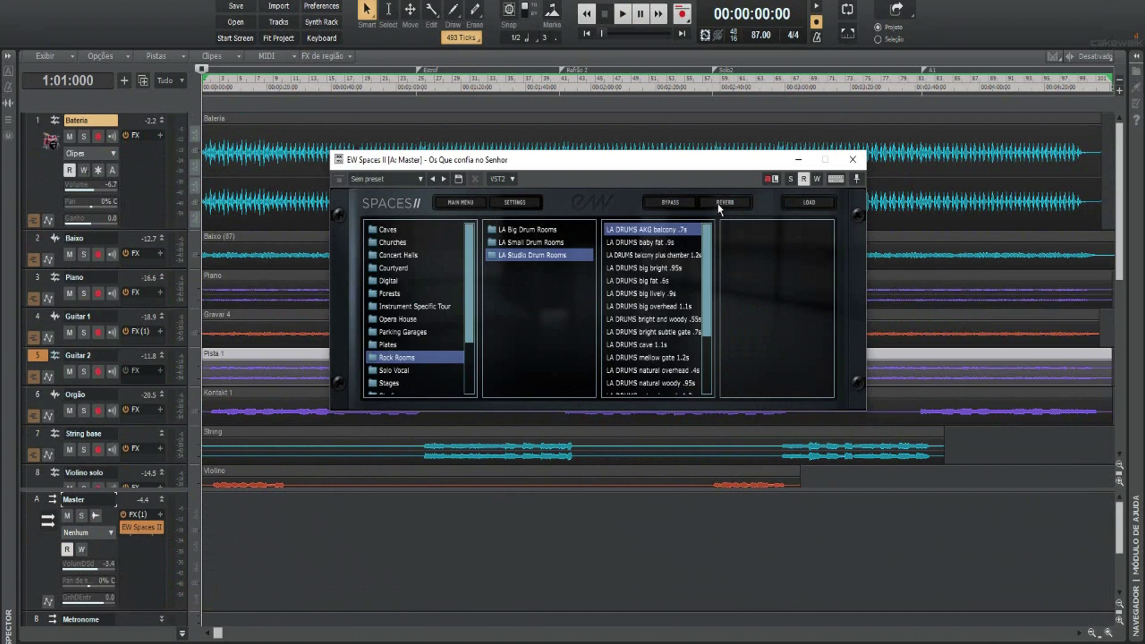
scroll(395, 246, "down", 1)
left_click(394, 241)
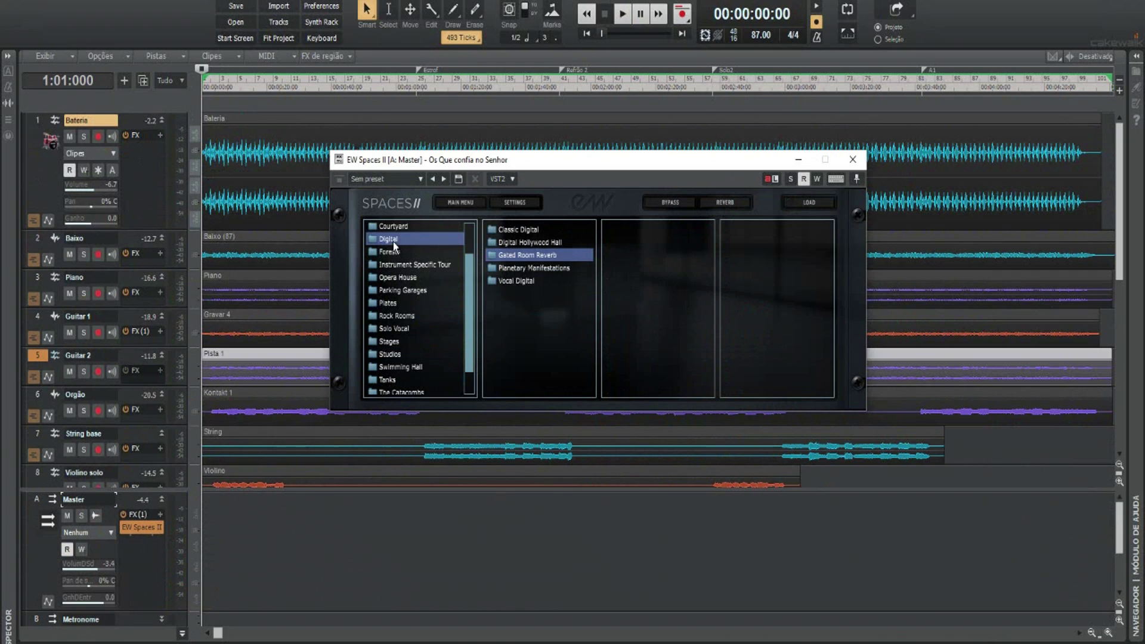
left_click(574, 232)
double_click(637, 235)
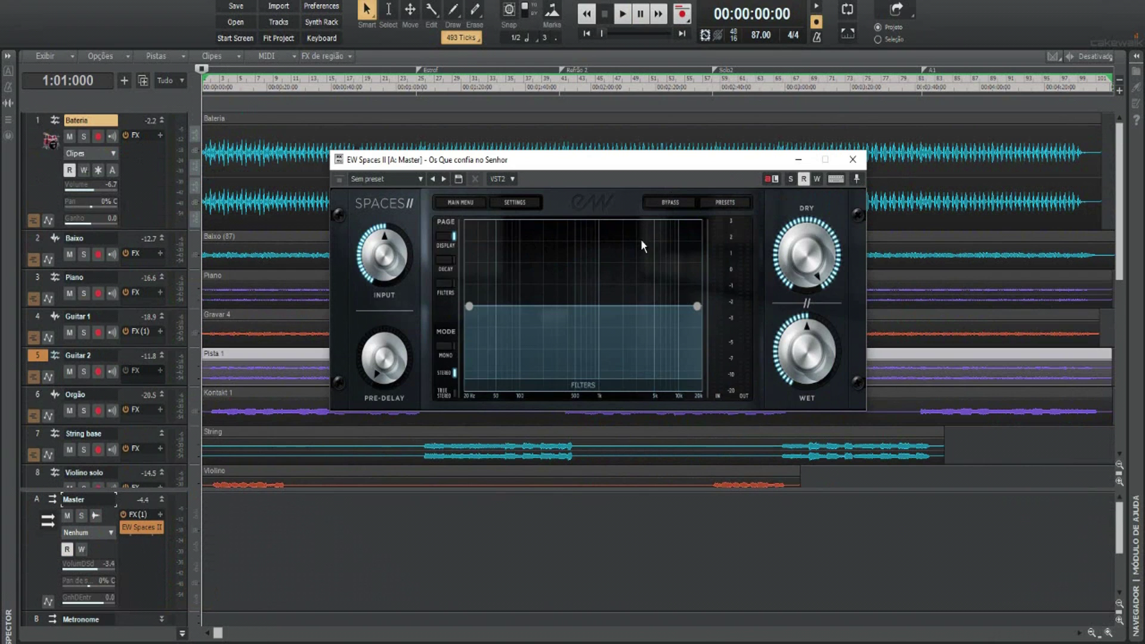
- Set the Master reverb's decay to 29 % and lower its Wet level well below the preset's while playing the song
left_click(451, 260)
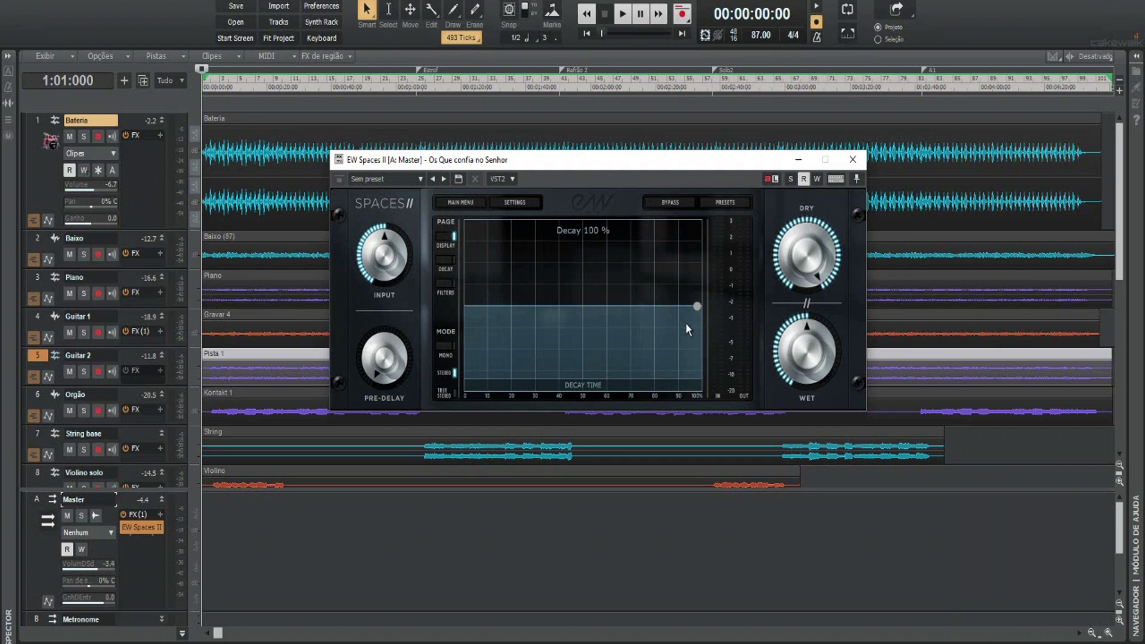
key("space")
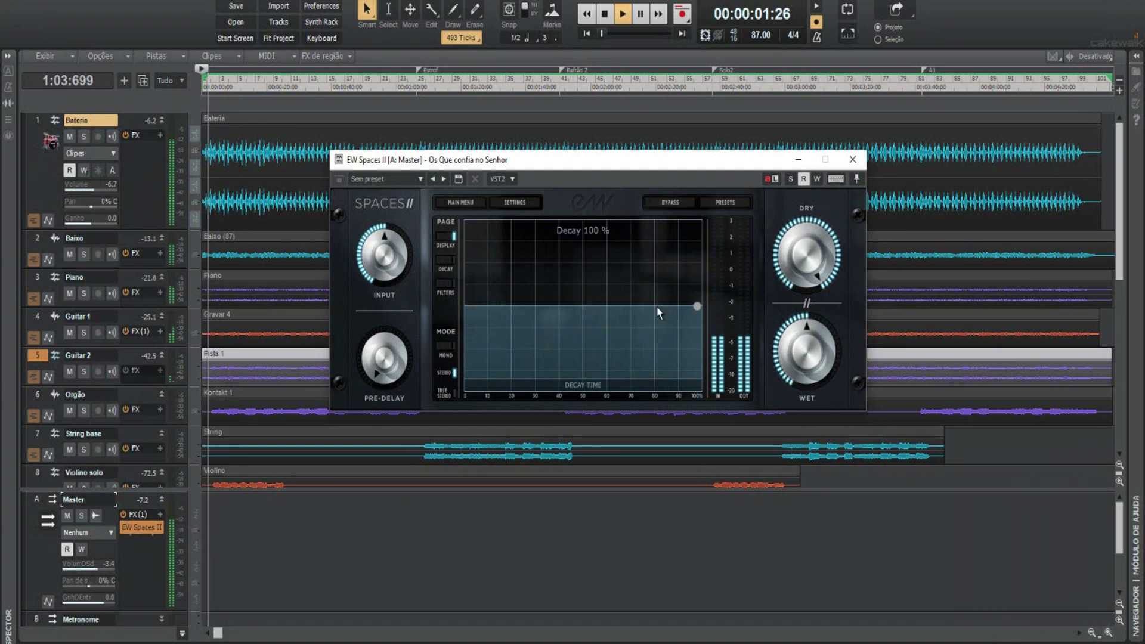
mouse_move(805, 358)
left_click_drag(803, 353, 811, 376)
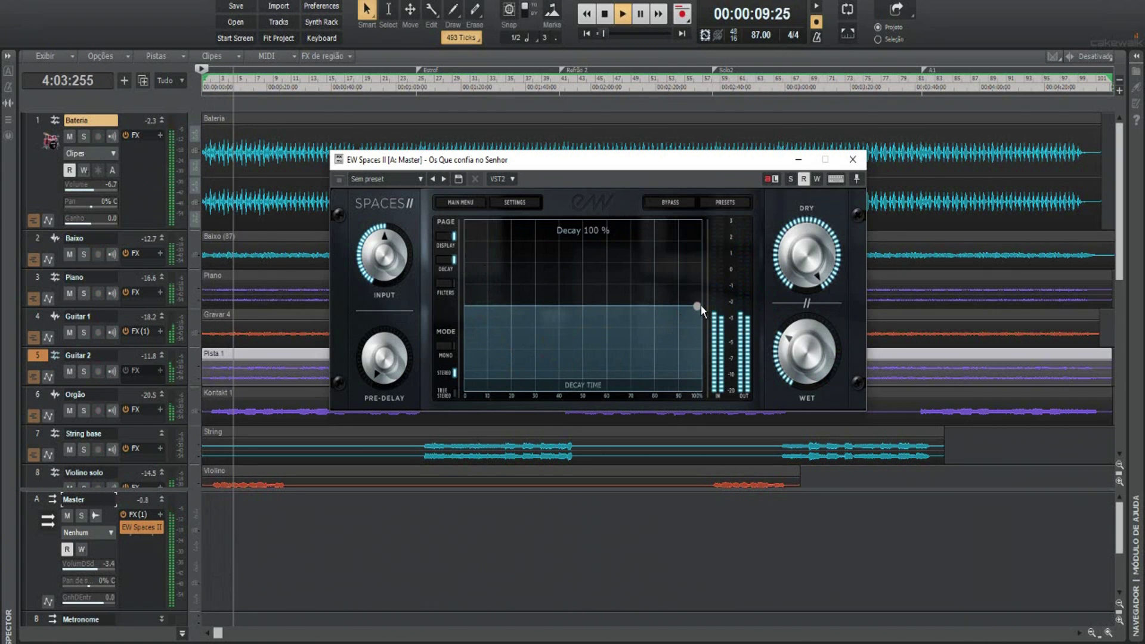
left_click_drag(690, 314, 537, 345)
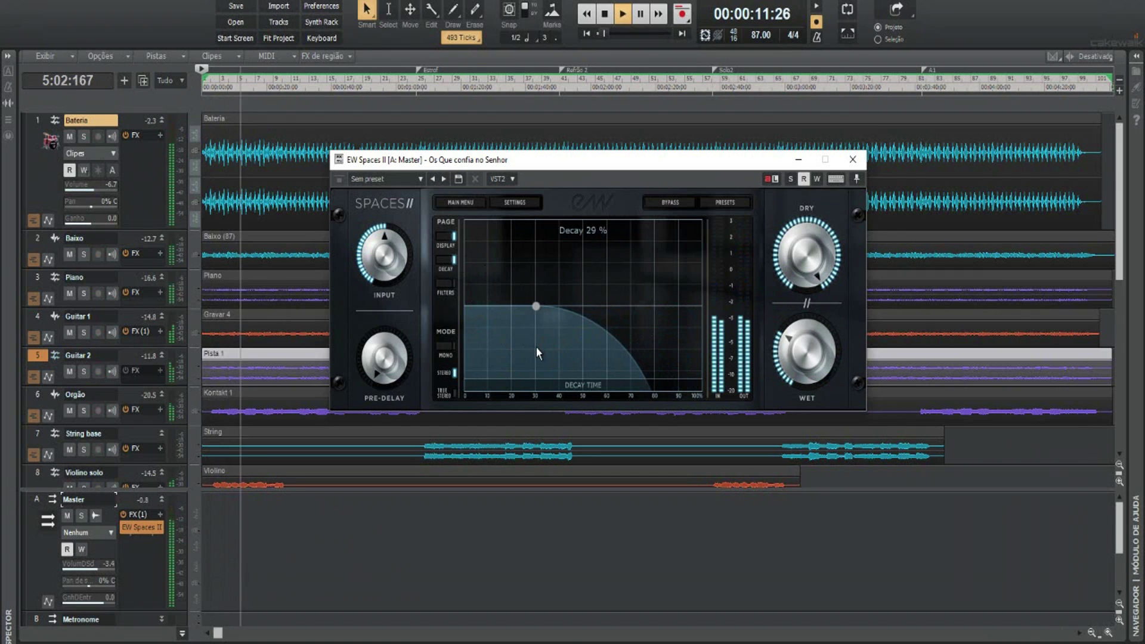
left_click_drag(802, 356, 799, 364)
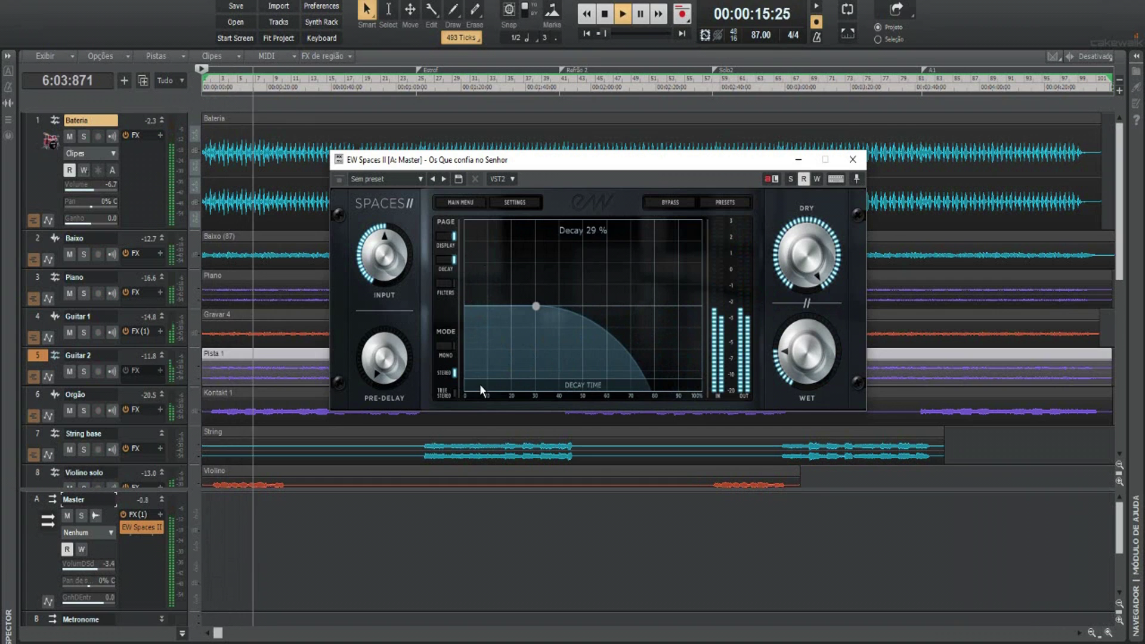
- Lower the Master reverb's low-pass cutoff slightly, and compare the mix with the reverb bypassed and active before stopping playback
left_click(444, 282)
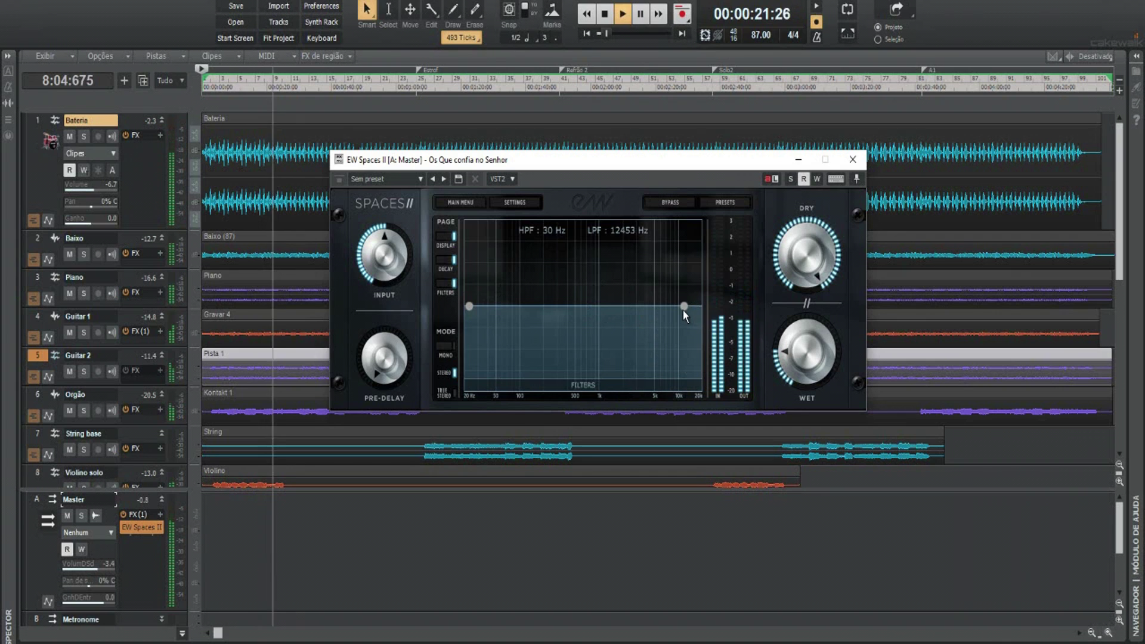
left_click_drag(697, 307, 691, 314)
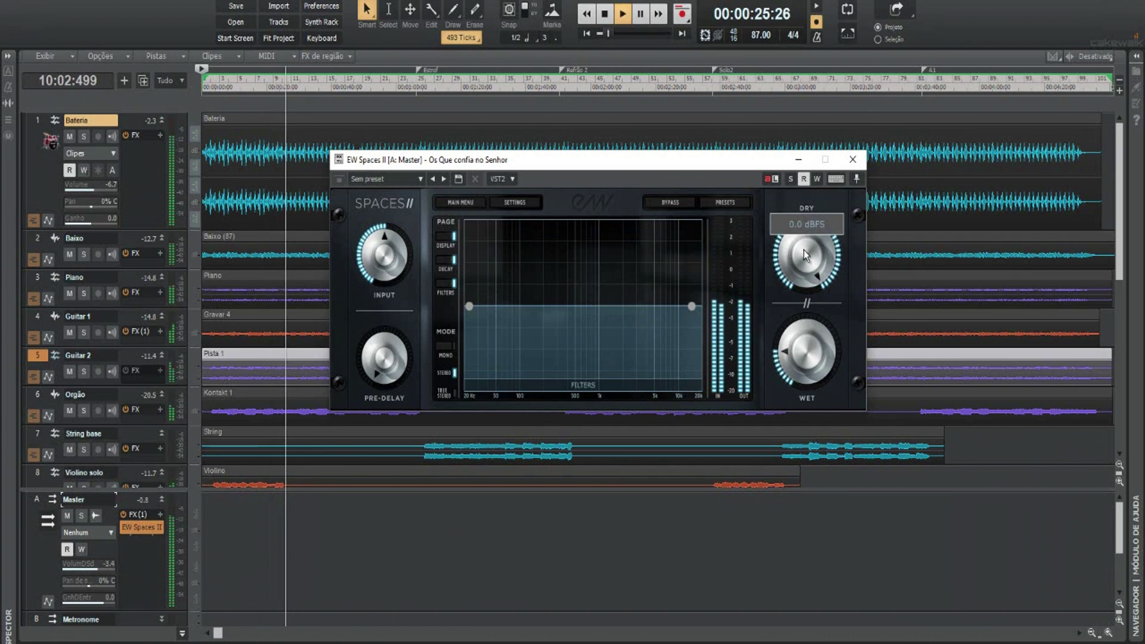
mouse_move(814, 353)
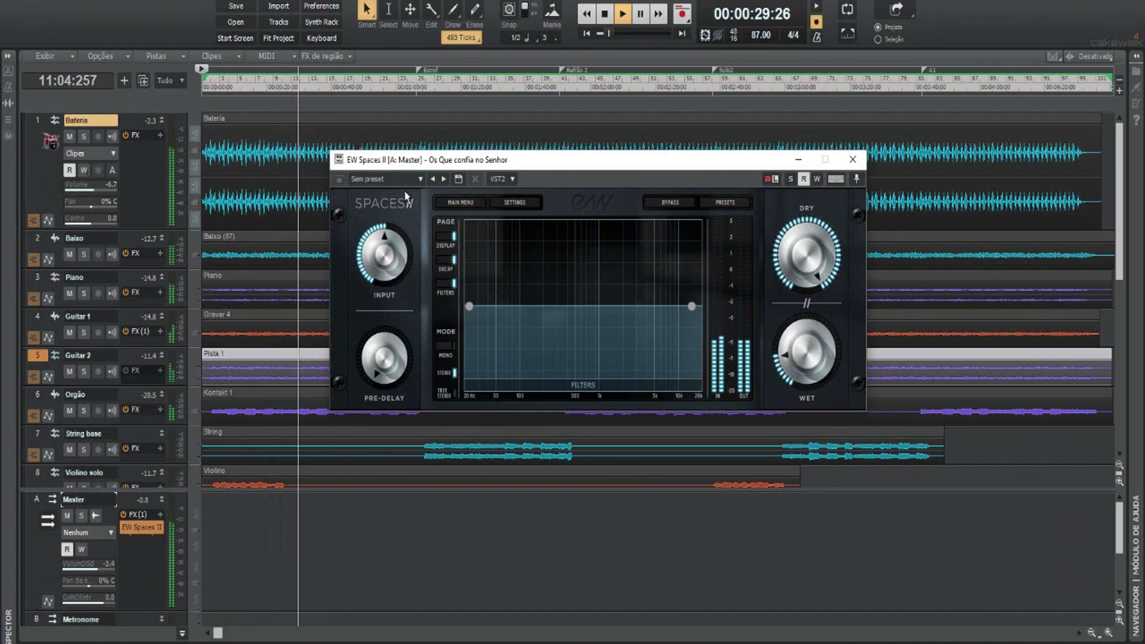
left_click(689, 205)
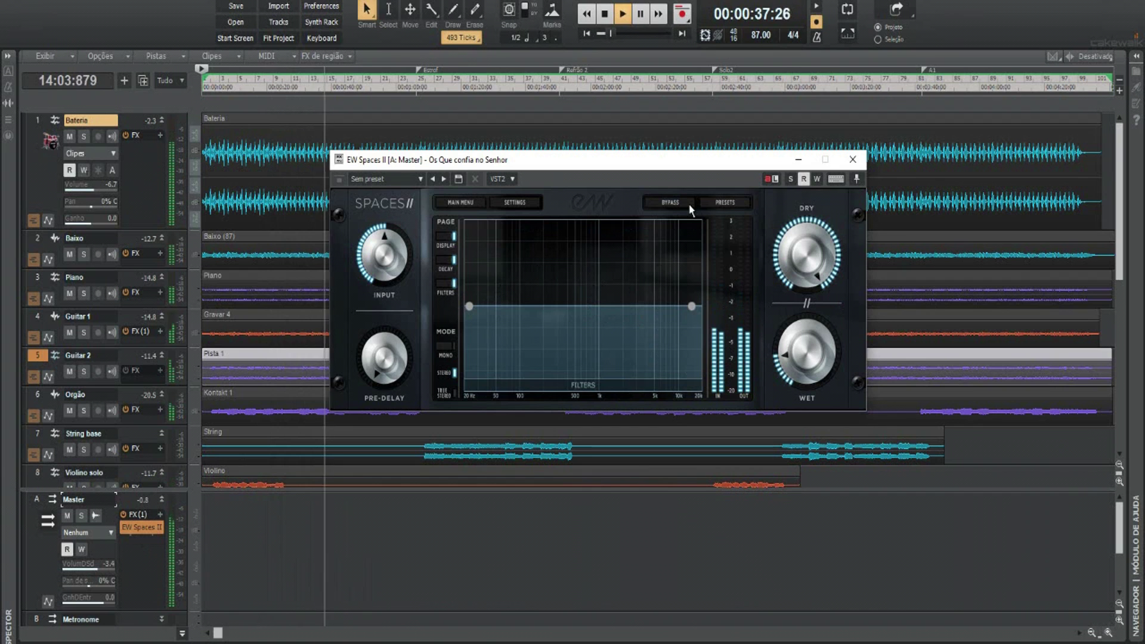
key("space")
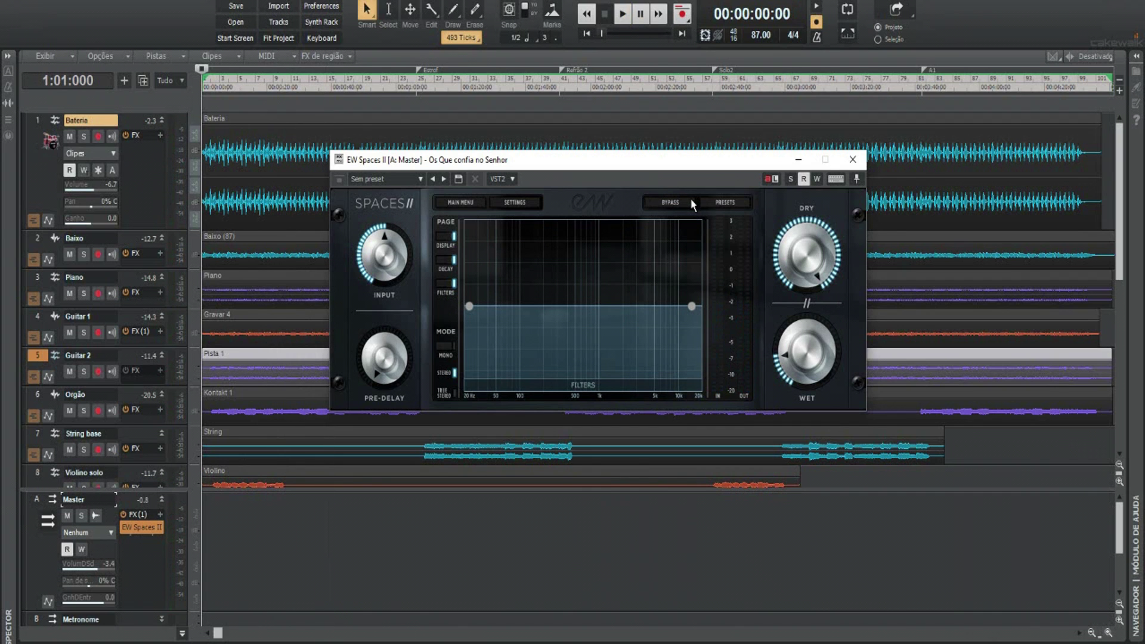